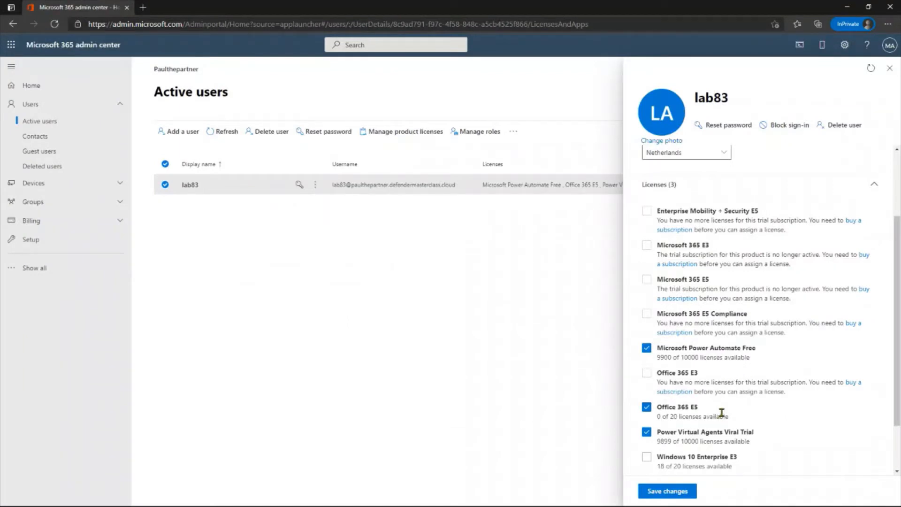
- Review the licenses assigned to user lab83 in the admin center
scroll(722, 413, "down", 1)
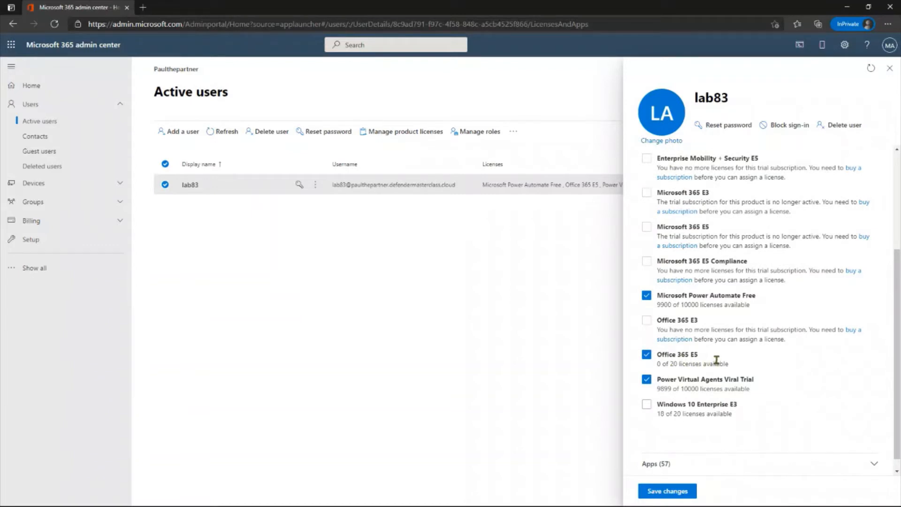
scroll(780, 345, "up", 1)
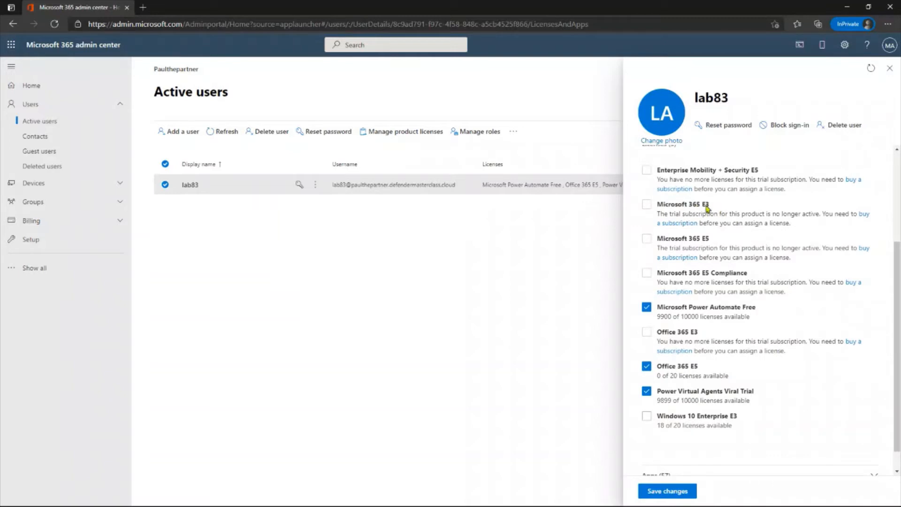
scroll(744, 245, "up", 3)
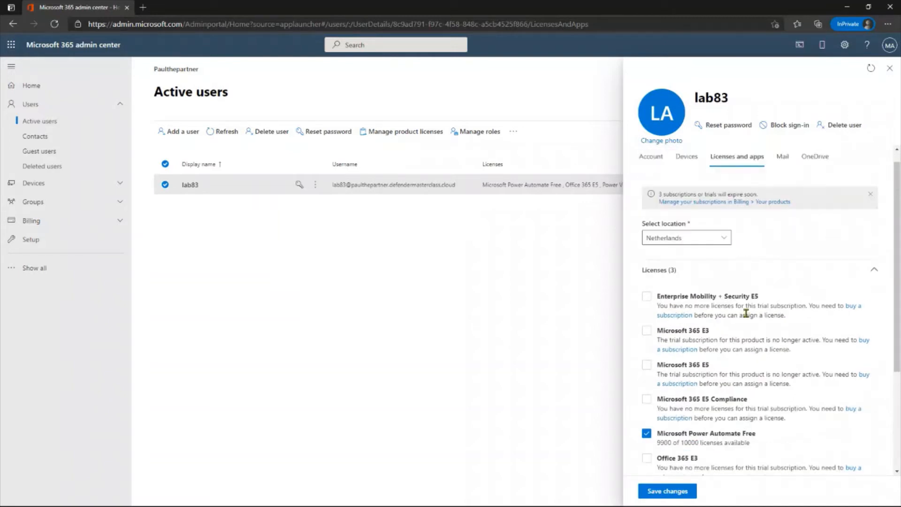
scroll(746, 314, "down", 2)
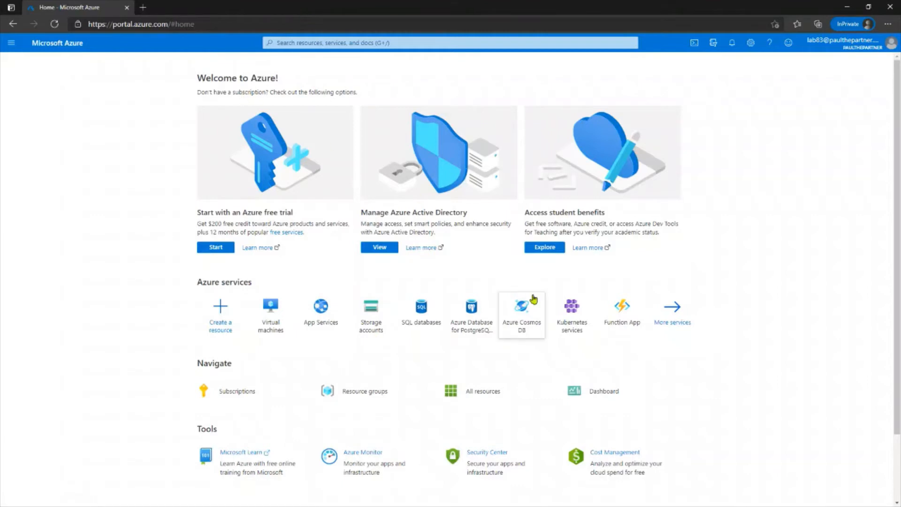
- Search the Azure portal for "azure ad" and open Azure Active Directory
left_click(386, 43)
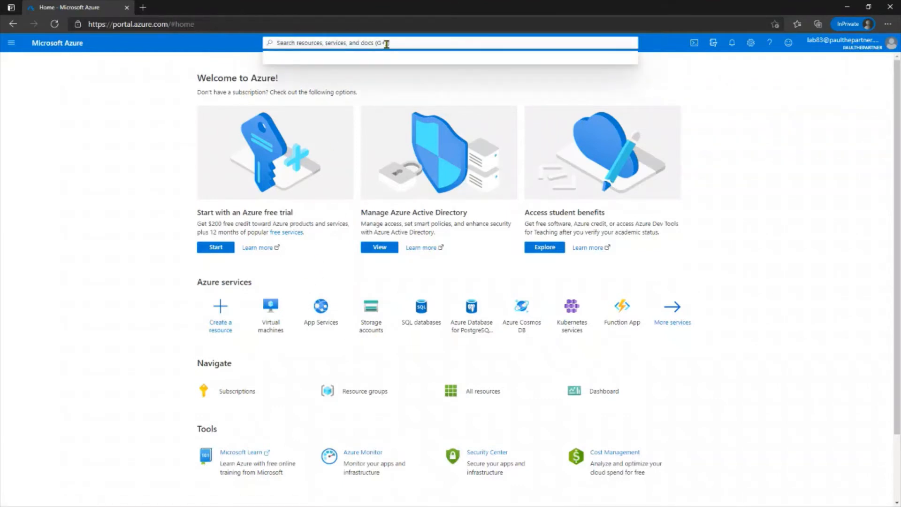
type("azure a")
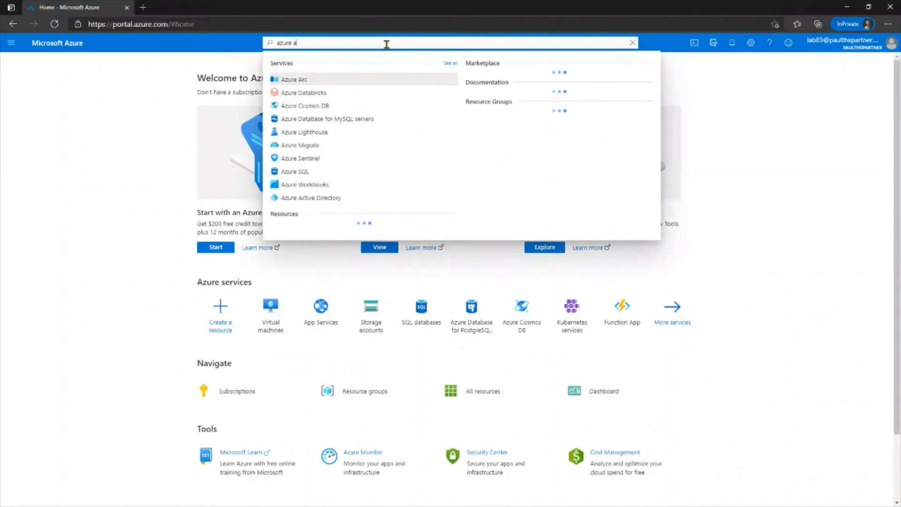
type("d")
left_click(334, 82)
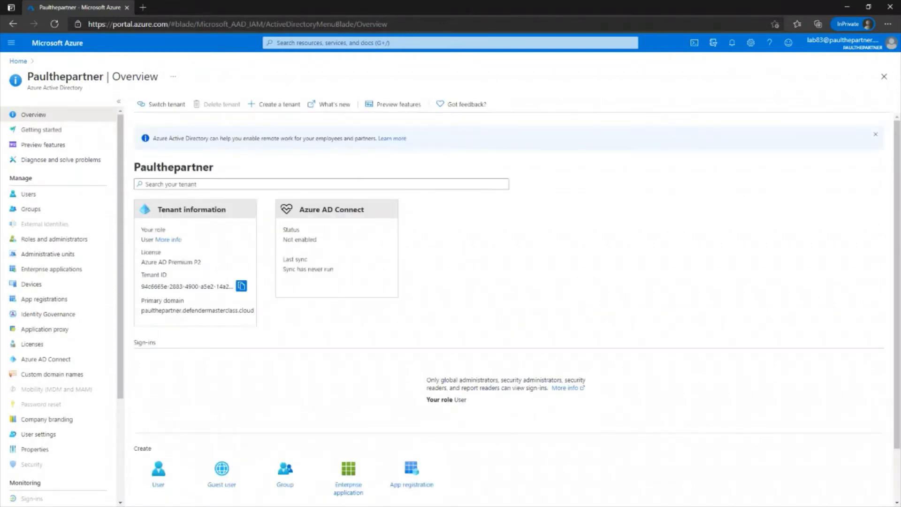
- Open App registrations and start a new application registration
scroll(42, 286, "down", 1)
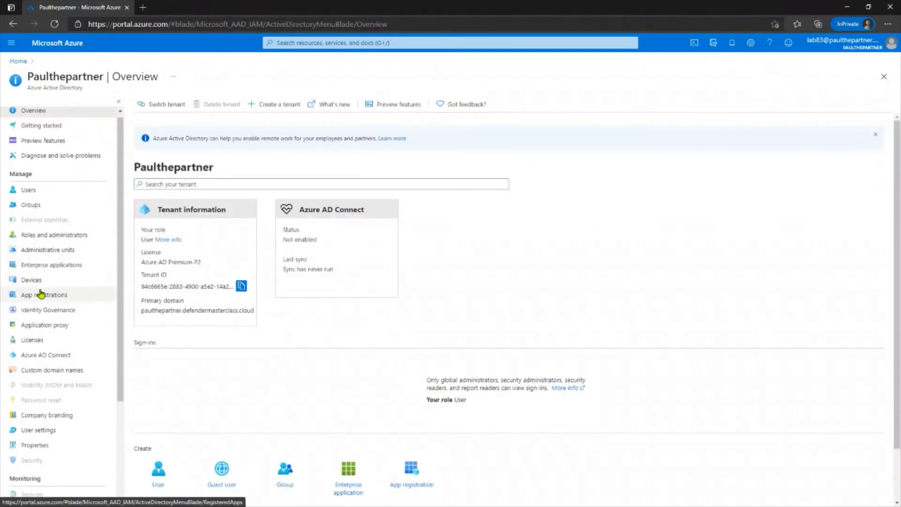
left_click(41, 294)
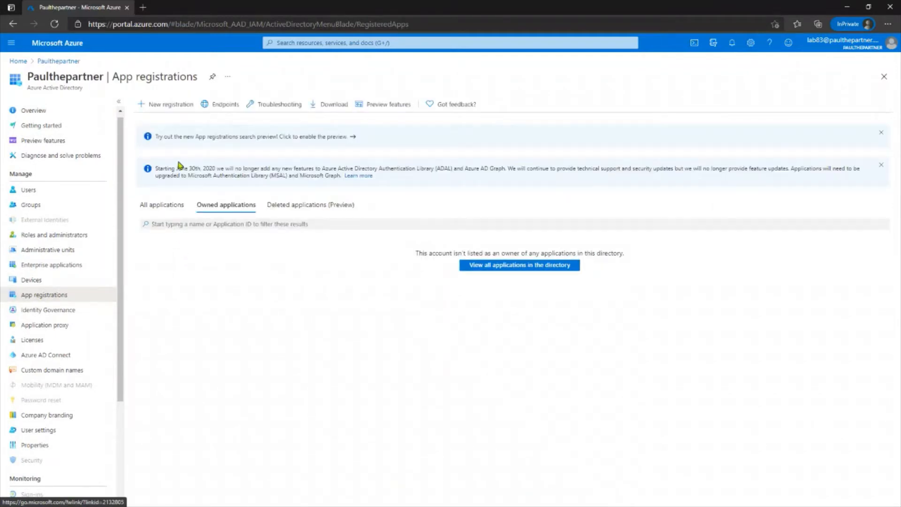
left_click(175, 104)
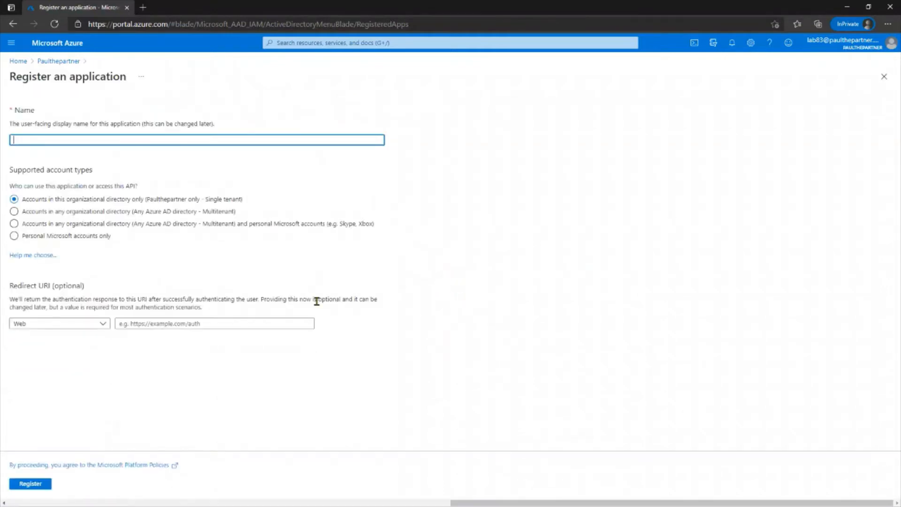
- Name the application "MDE App 17April" and allow accounts in any organizational directory (multitenant)
left_click(65, 140)
type("MDE App 17April")
left_click(33, 213)
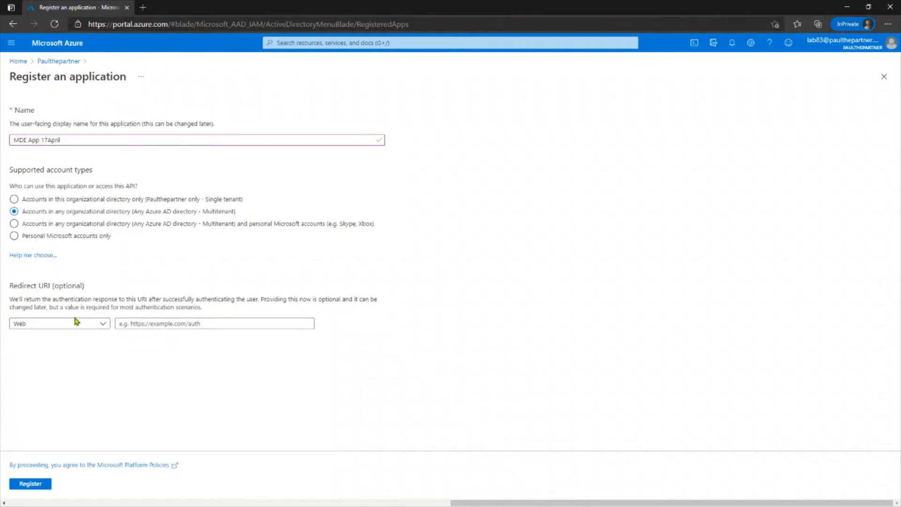
left_click(147, 323)
type("https")
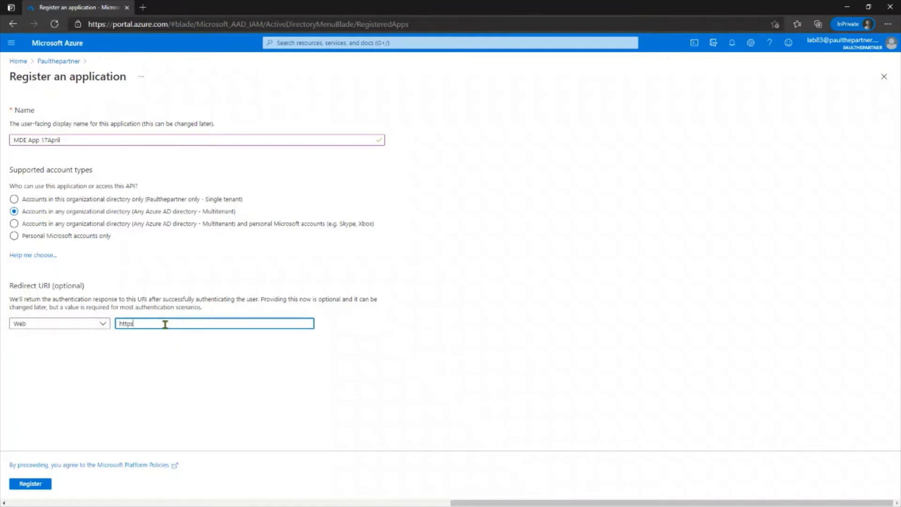
type("://")
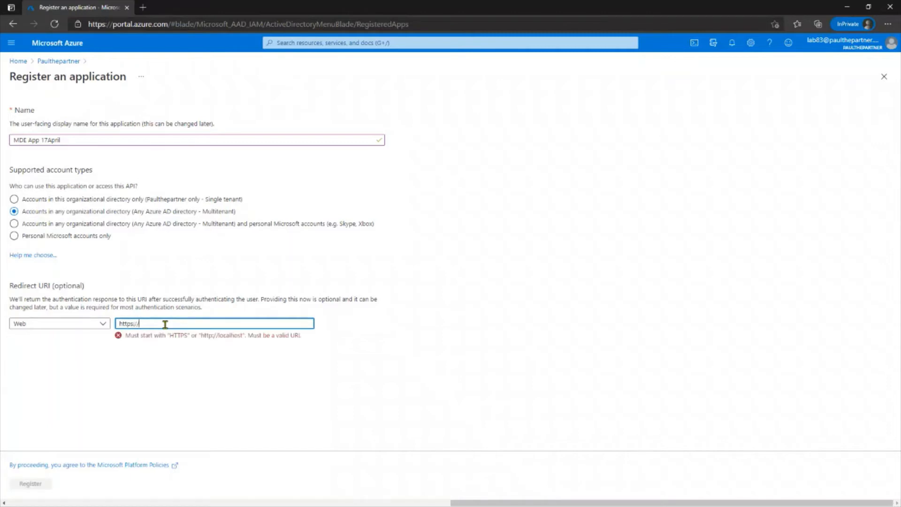
type("jwt.ms")
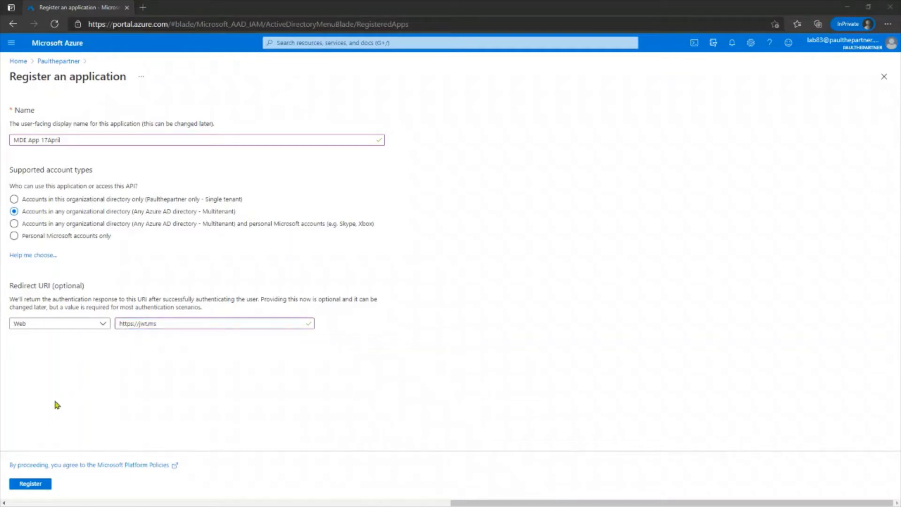
left_click(22, 489)
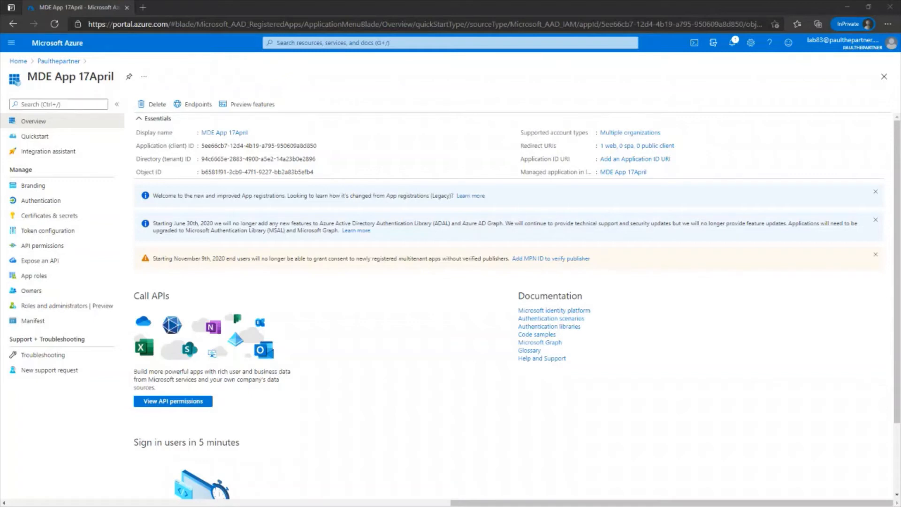
- Copy the Application (client) ID into a Notepad window
left_click_drag(202, 505, 549, 87)
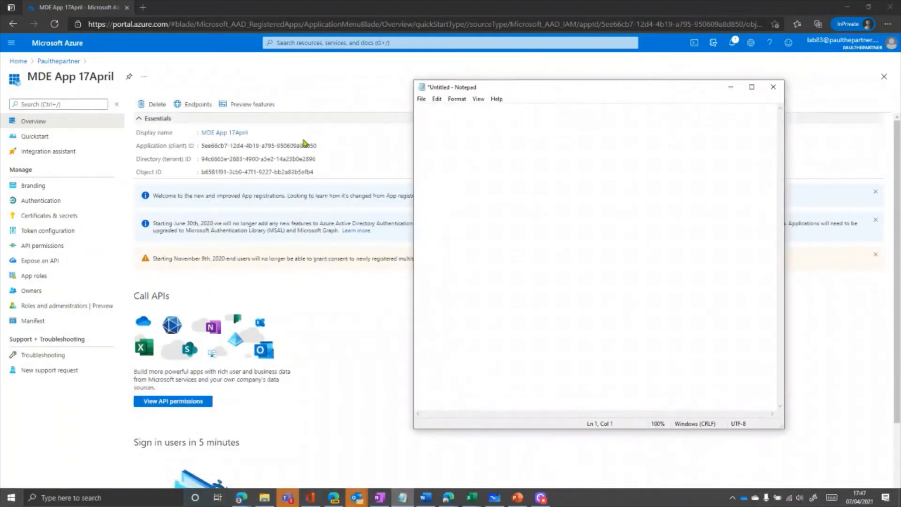
left_click(322, 146)
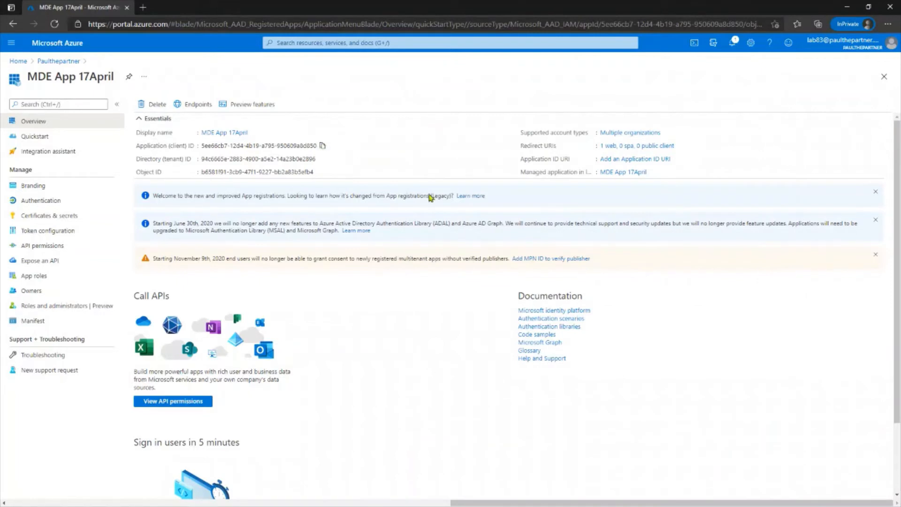
left_click(402, 499)
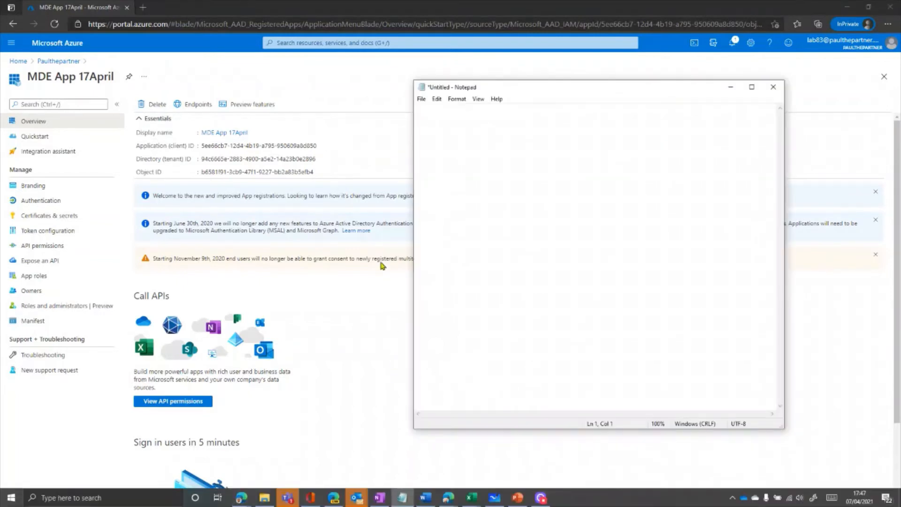
key("ctrl+v")
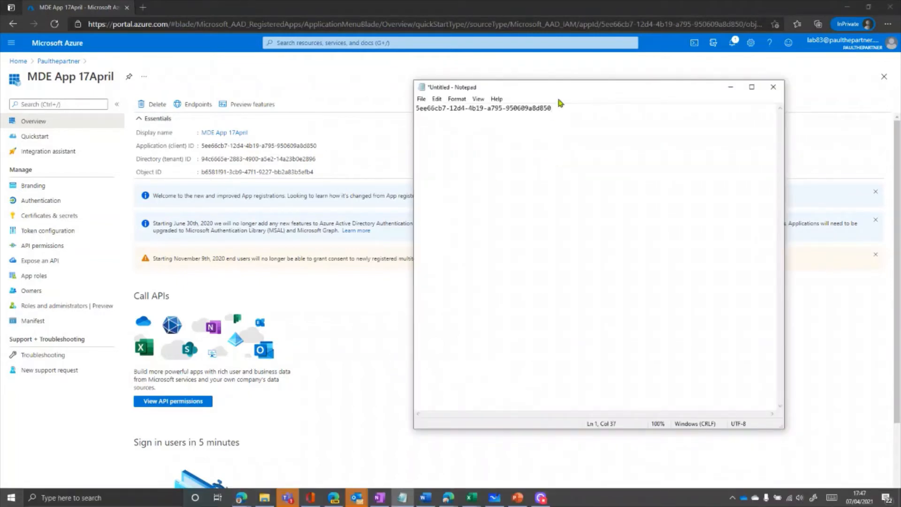
key("Return")
key("Return")
left_click_drag(562, 92, 900, 506)
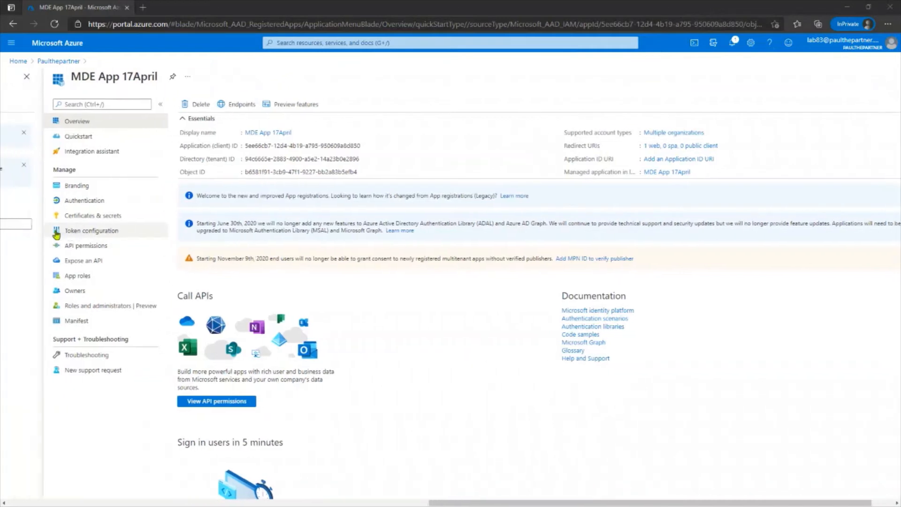
- Add a client secret described as "MDE Demo" and copy its value
left_click(89, 218)
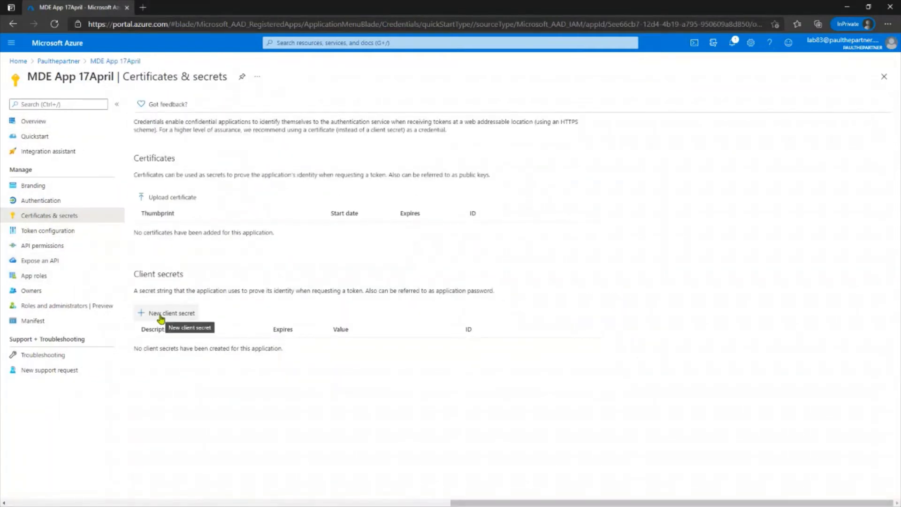
left_click(162, 317)
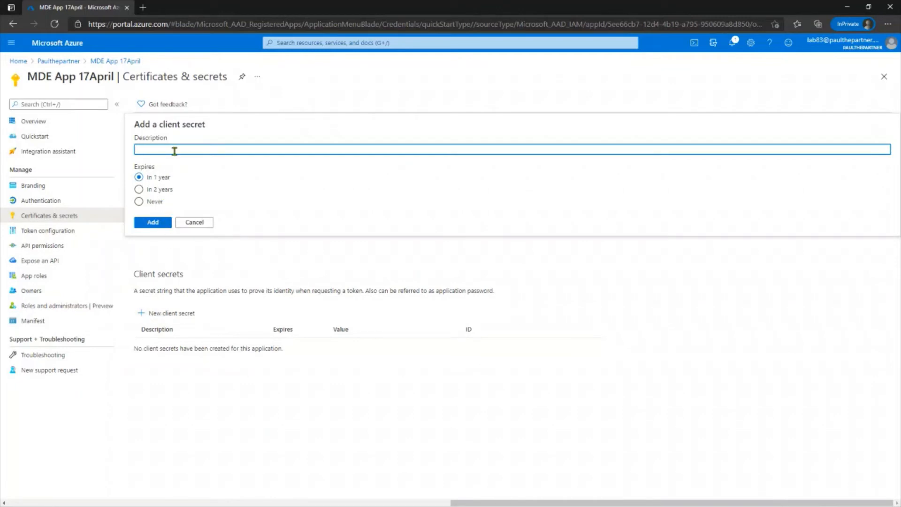
type("MDE Demo")
left_click(151, 222)
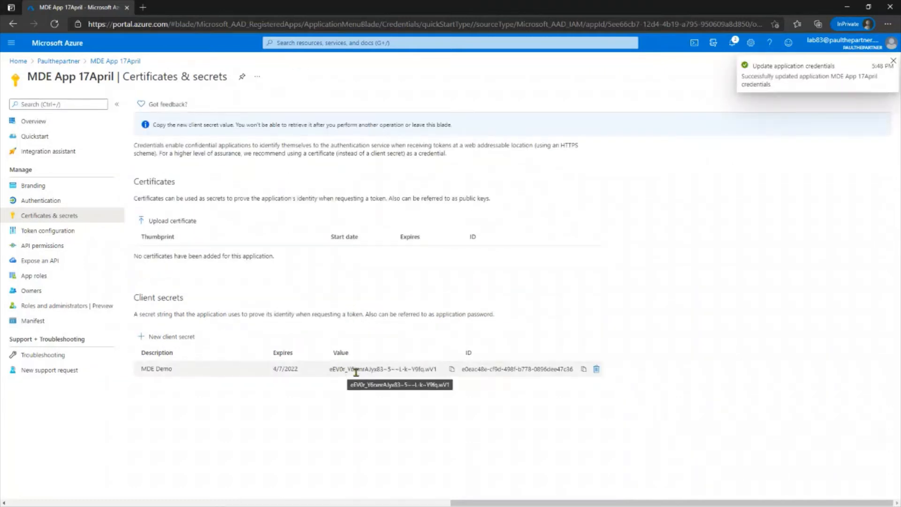
left_click(452, 371)
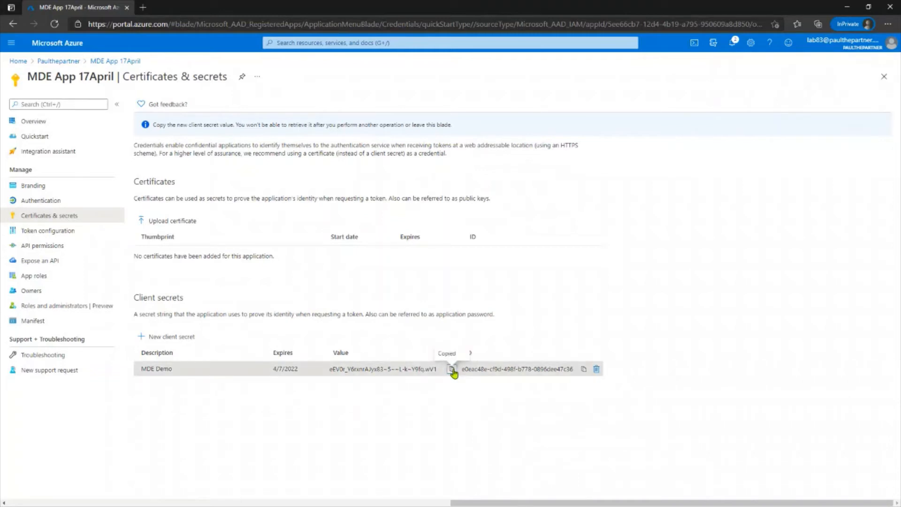
key("alt+Tab")
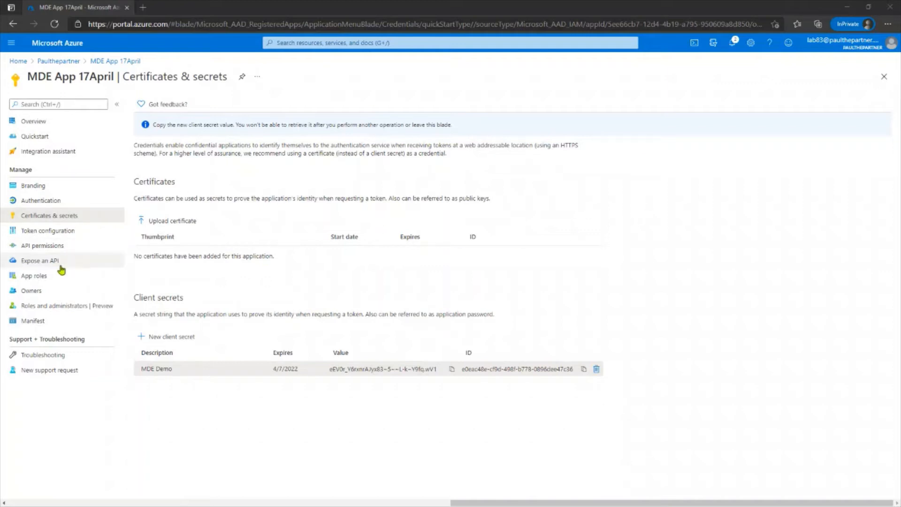
- Add a permission under API permissions and browse to the APIs my organization uses
left_click(45, 247)
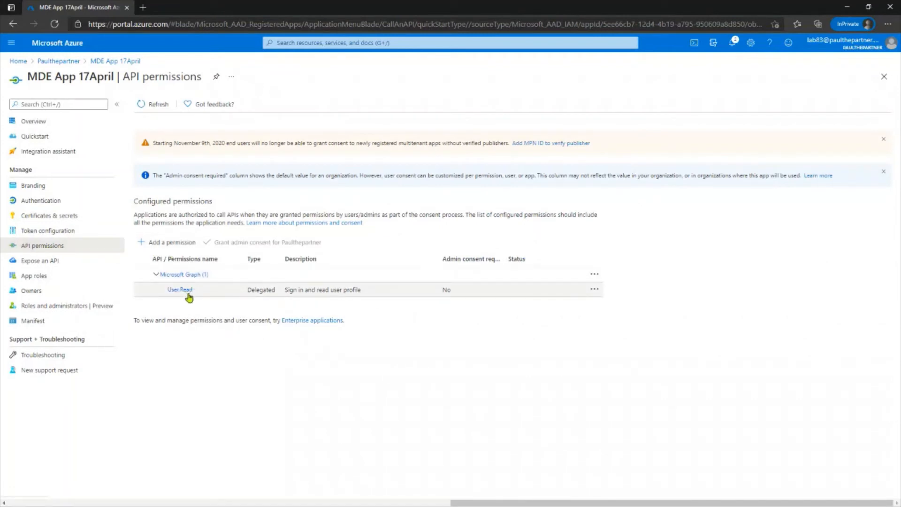
left_click(174, 244)
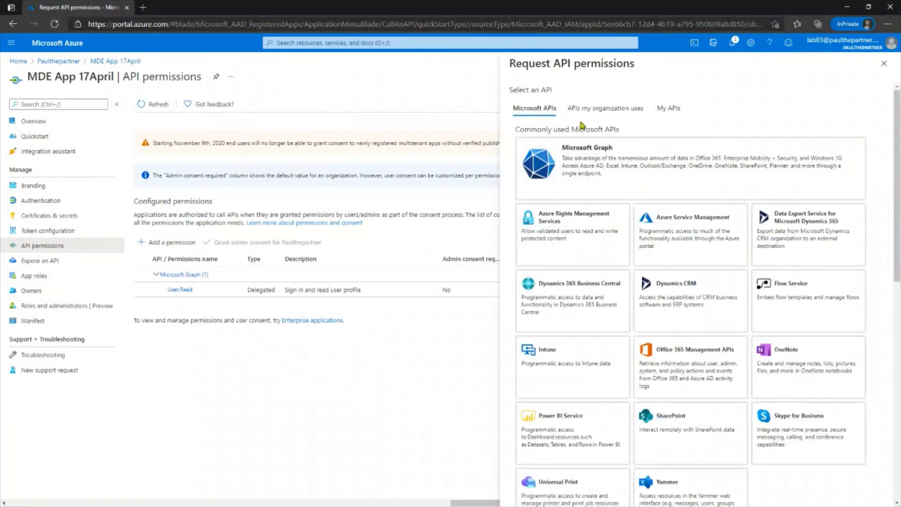
left_click(590, 108)
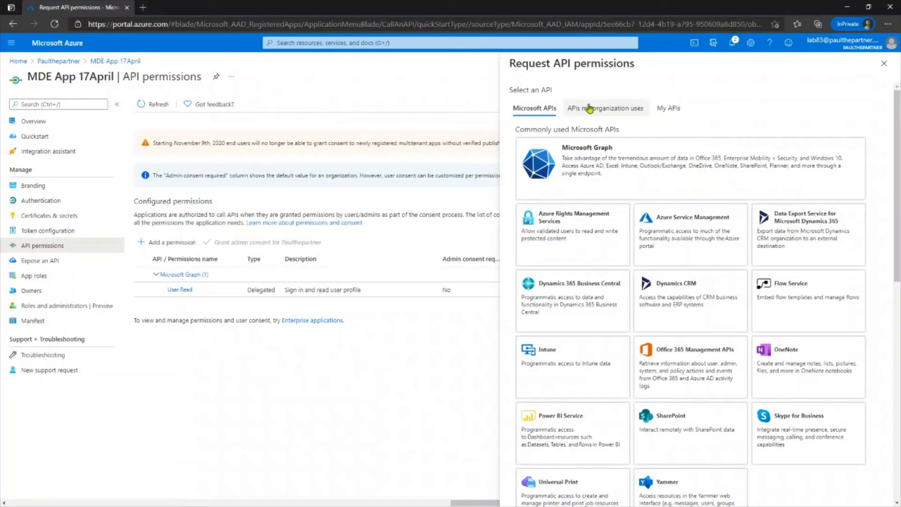
left_click(662, 285)
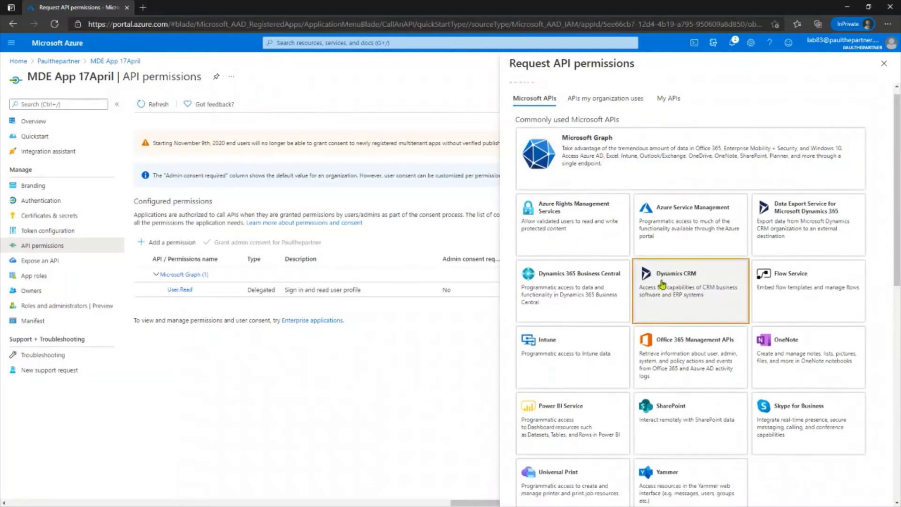
left_click(667, 109)
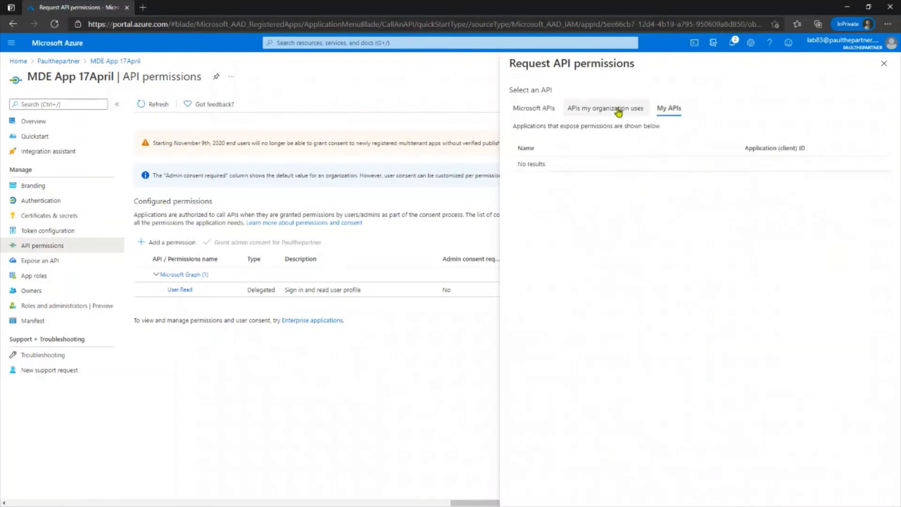
left_click(619, 110)
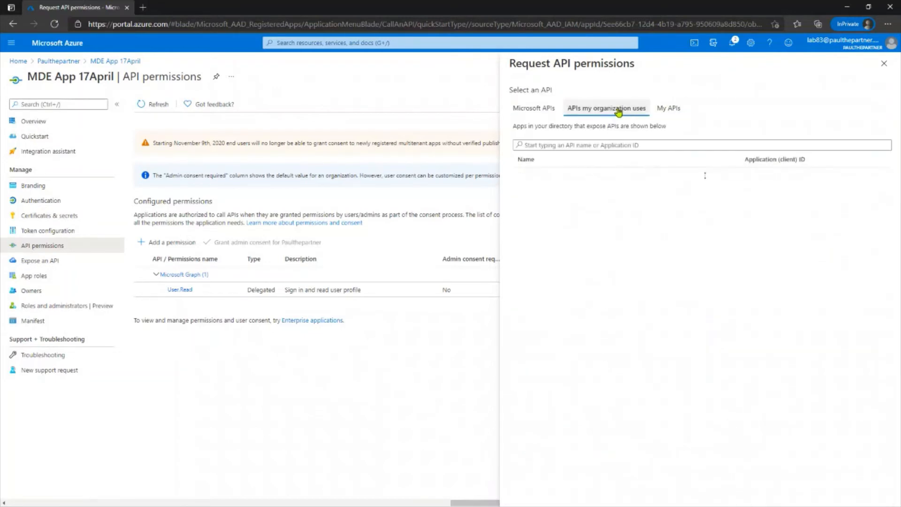
- Search for WindowsDefenderATP, select it and choose application permissions
left_click(589, 146)
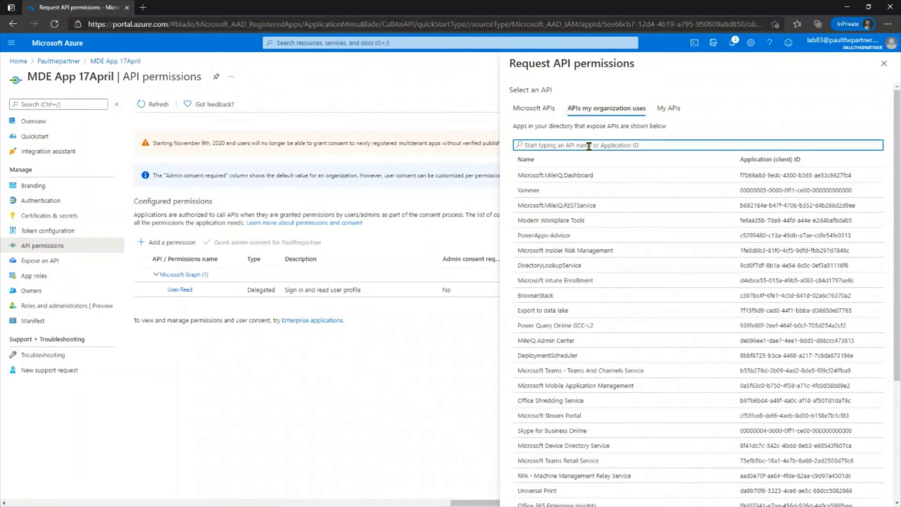
type("windowsd")
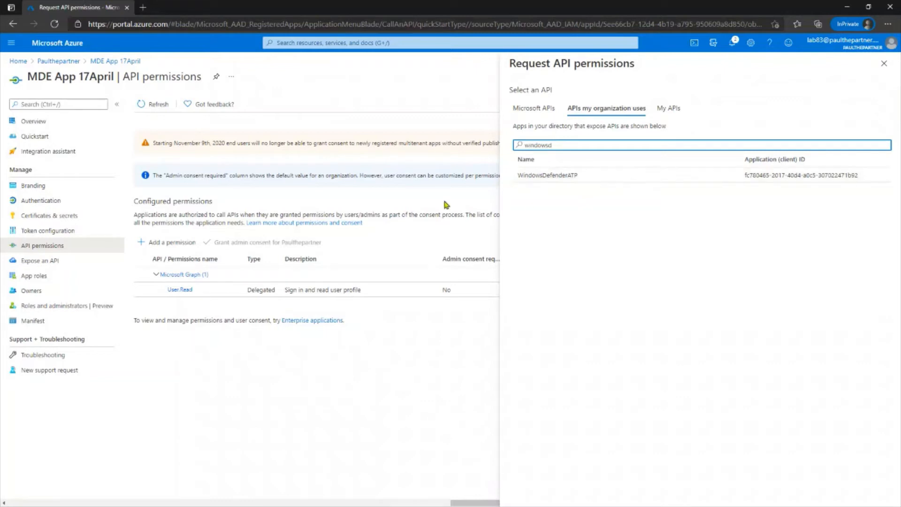
left_click(564, 176)
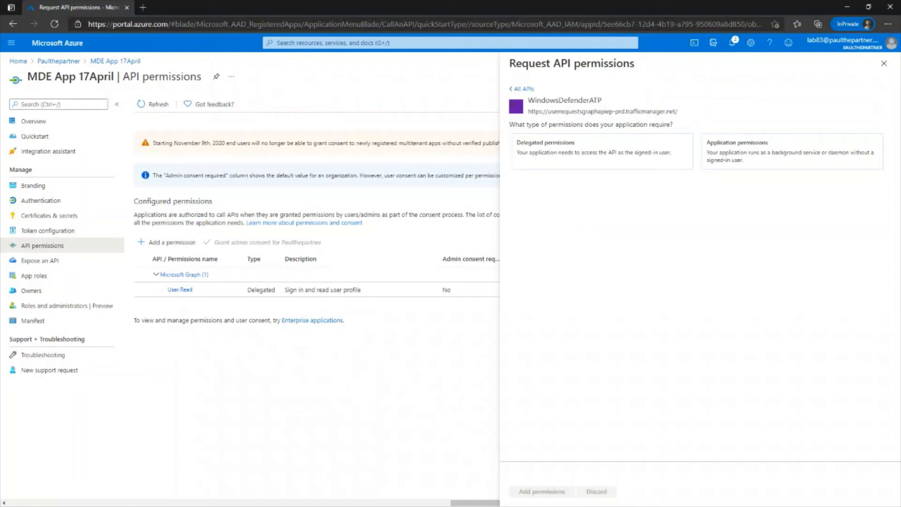
left_click(783, 159)
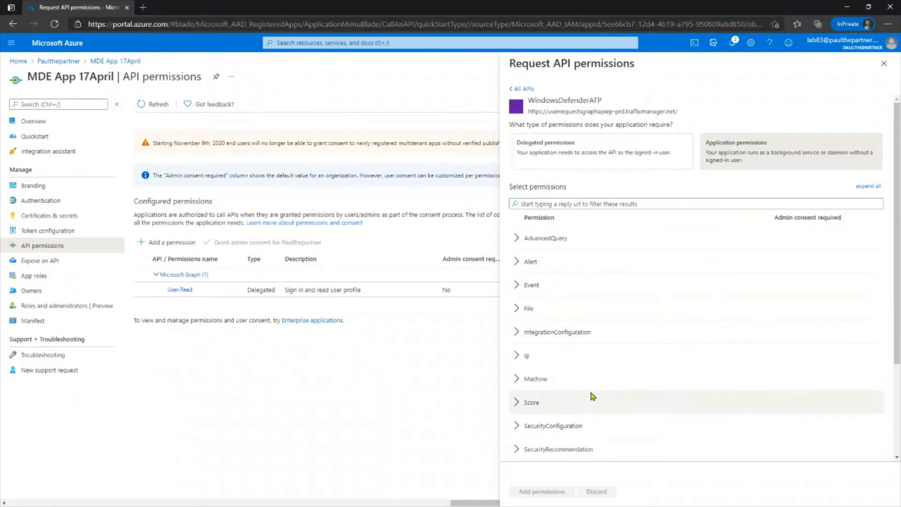
- Select the Alert.Read.All and Score.Read.All application permissions and add them to the app
scroll(707, 337, "down", 2)
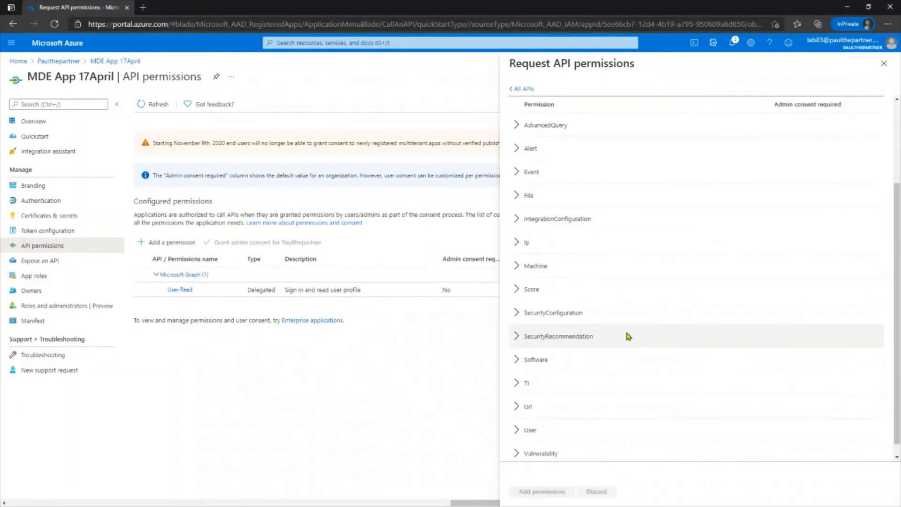
scroll(617, 322, "up", 2)
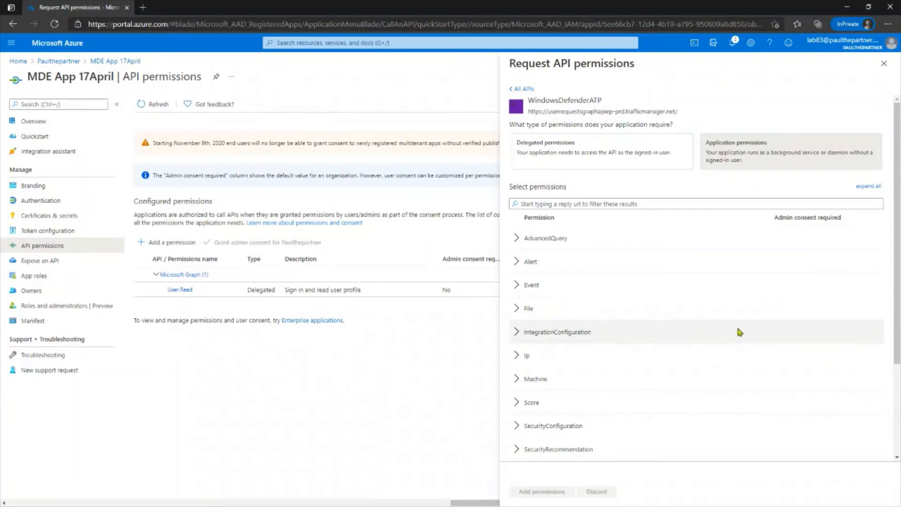
scroll(655, 363, "down", 3)
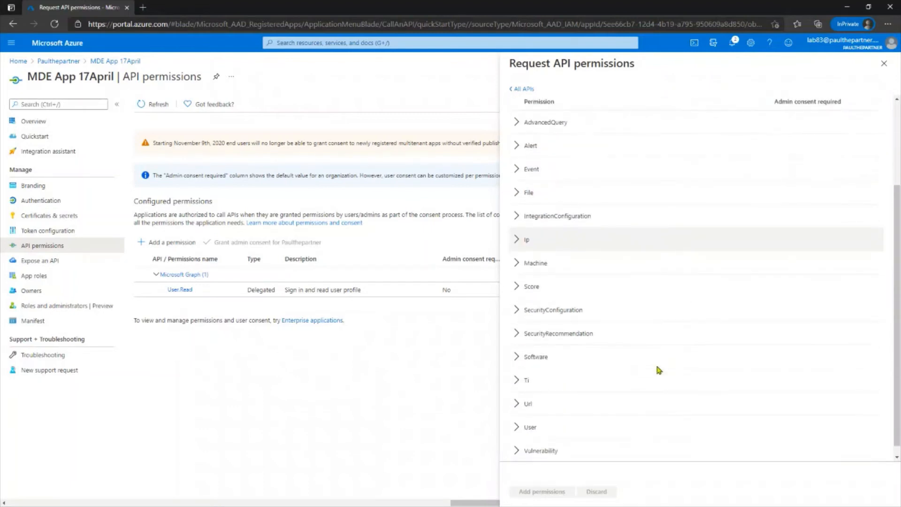
scroll(614, 300, "up", 1)
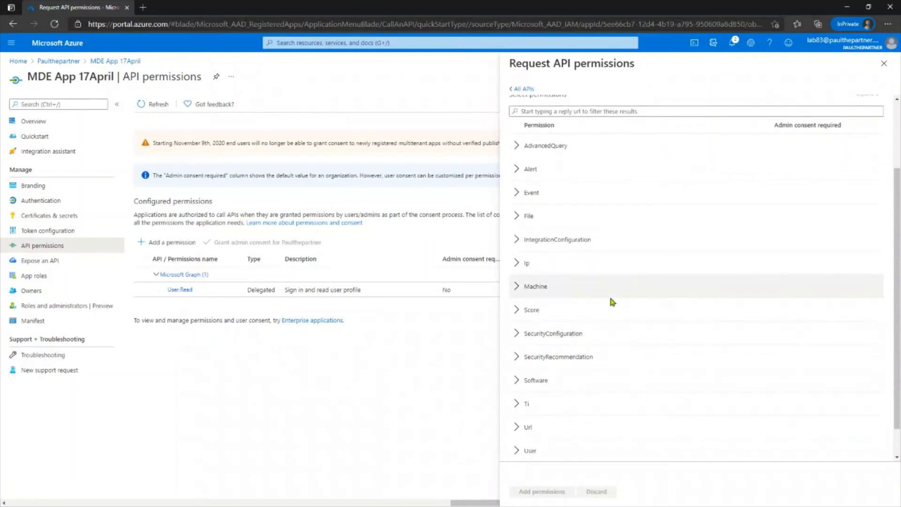
left_click(516, 170)
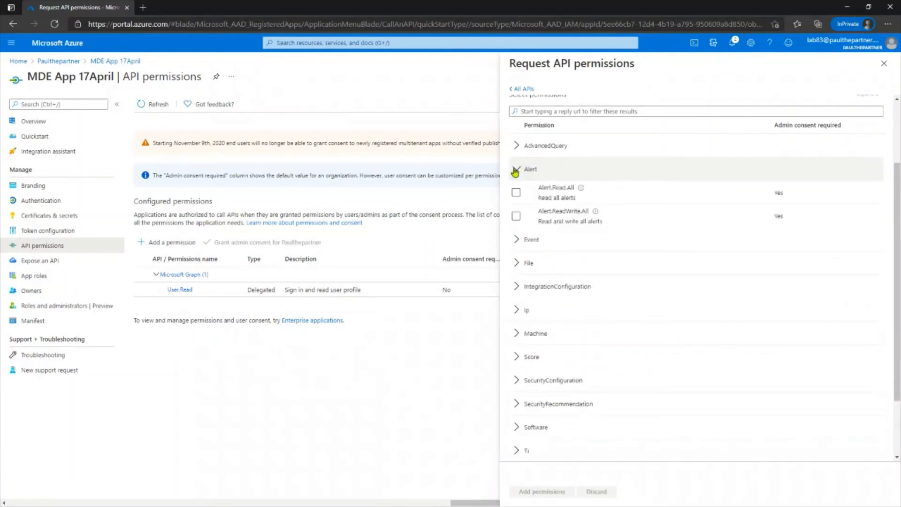
left_click(516, 193)
left_click(519, 356)
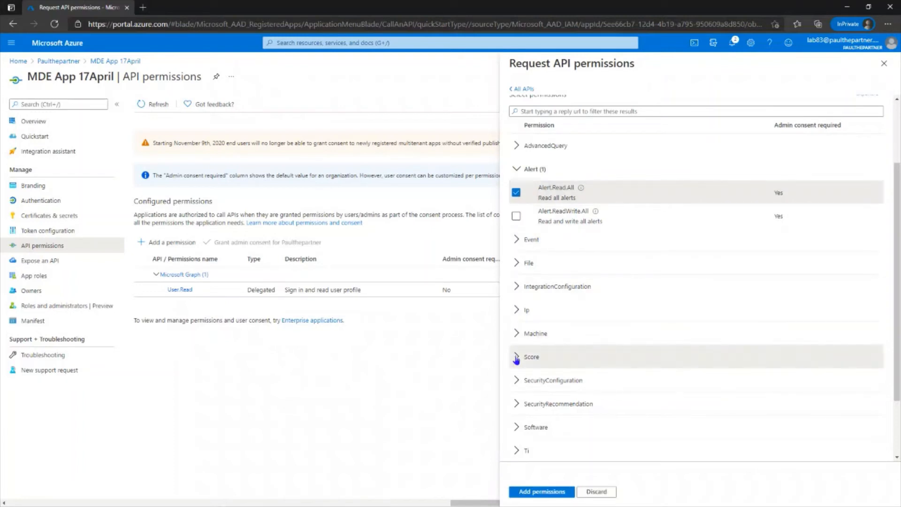
scroll(580, 313, "down", 2)
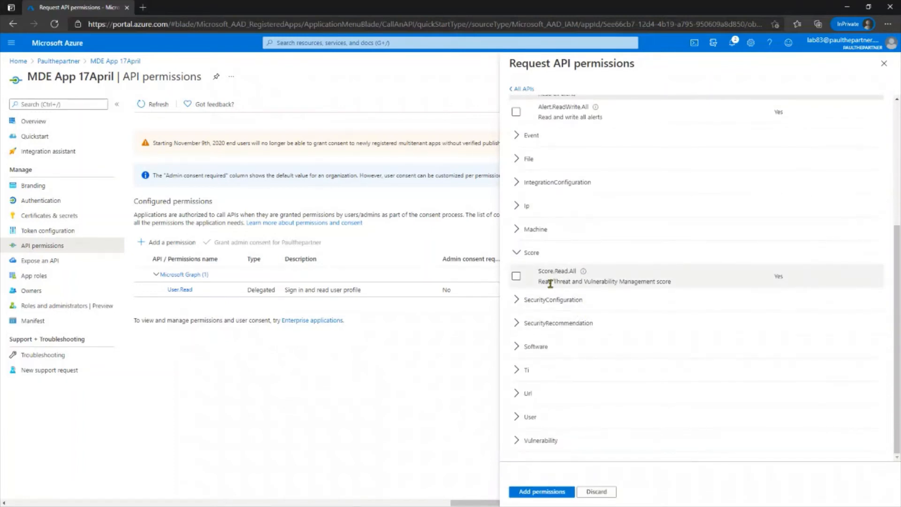
left_click(516, 276)
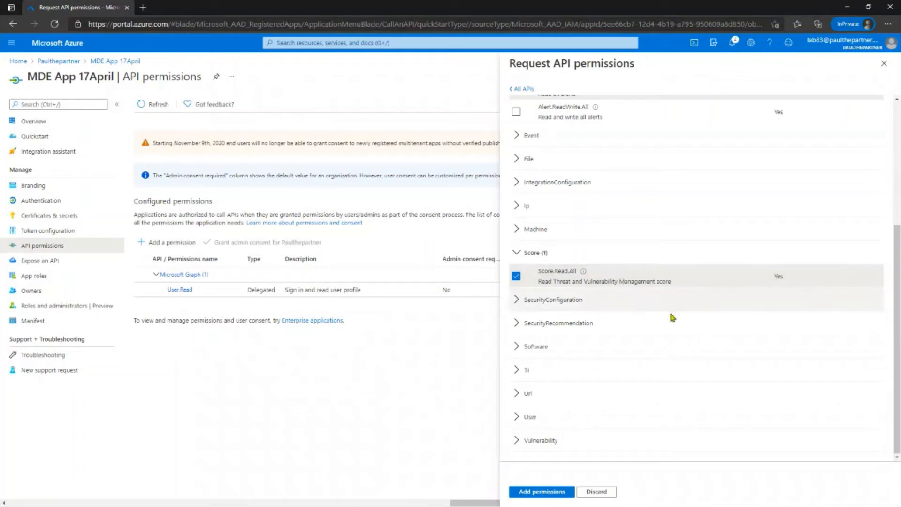
left_click(542, 492)
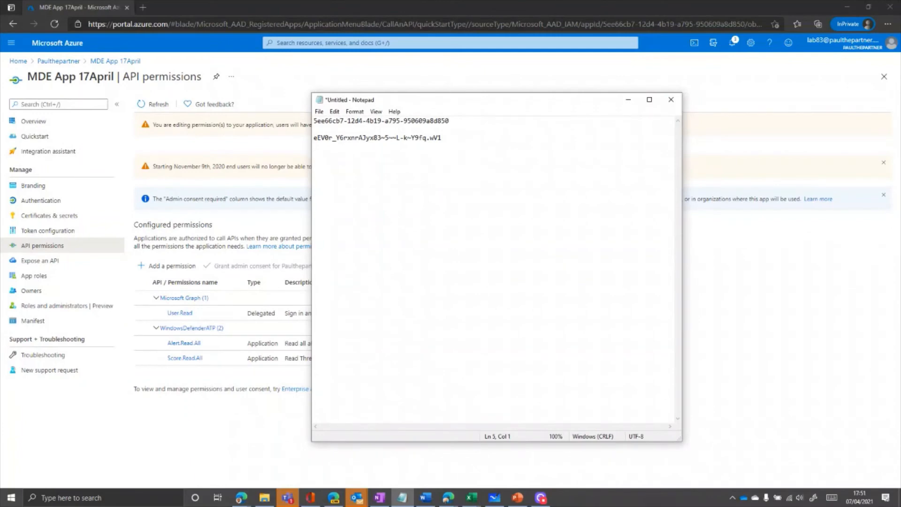
- Paste the admin consent URL template into Notepad on a new line
key("alt+Tab")
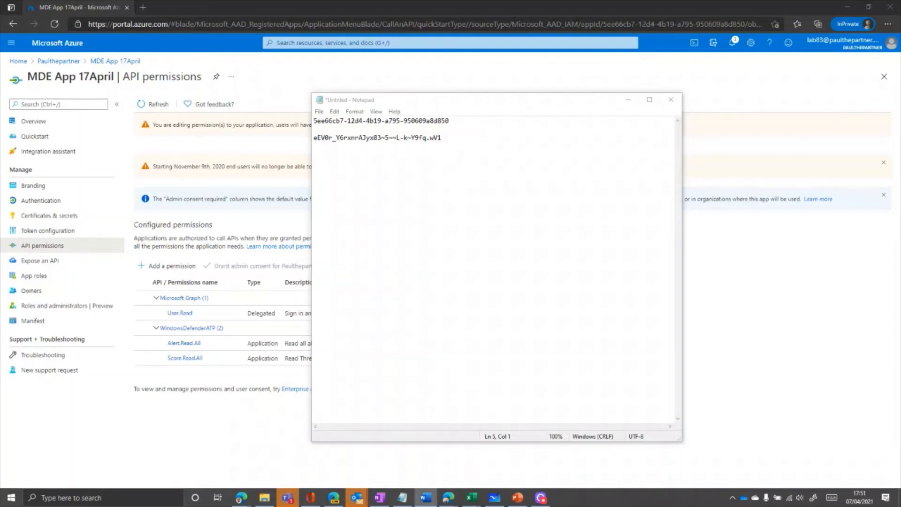
left_click(378, 155)
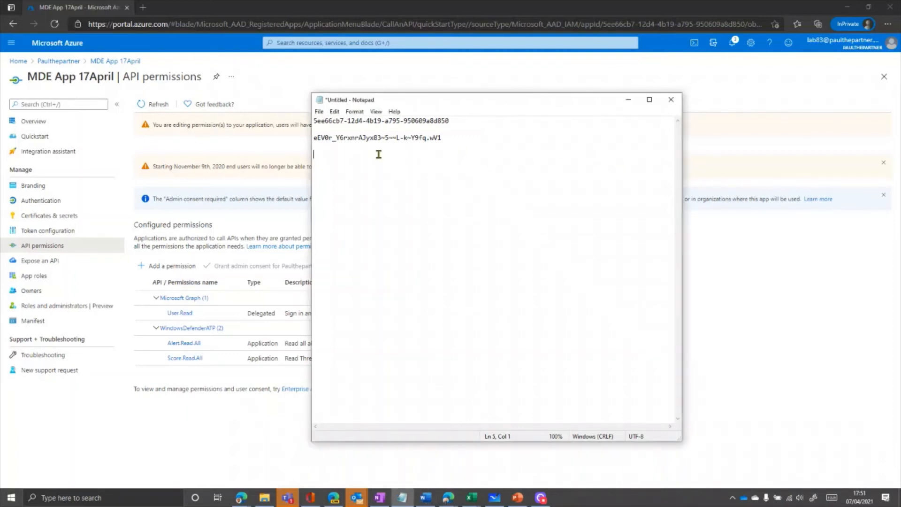
type("https://login.microsoftonline.com/common/adminconsent?client_id=CLIENTID&state=12345&redirect_uri=http://localhost/myapp/permissions")
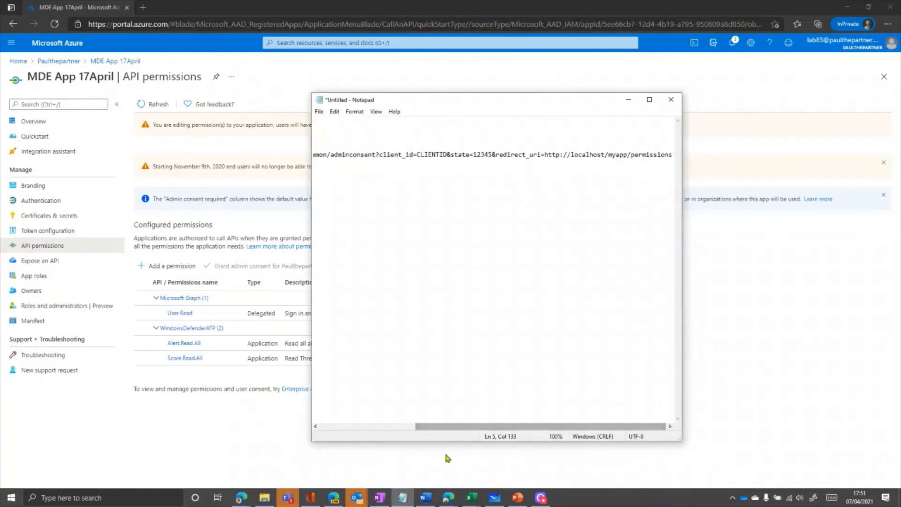
left_click_drag(457, 428, 371, 427)
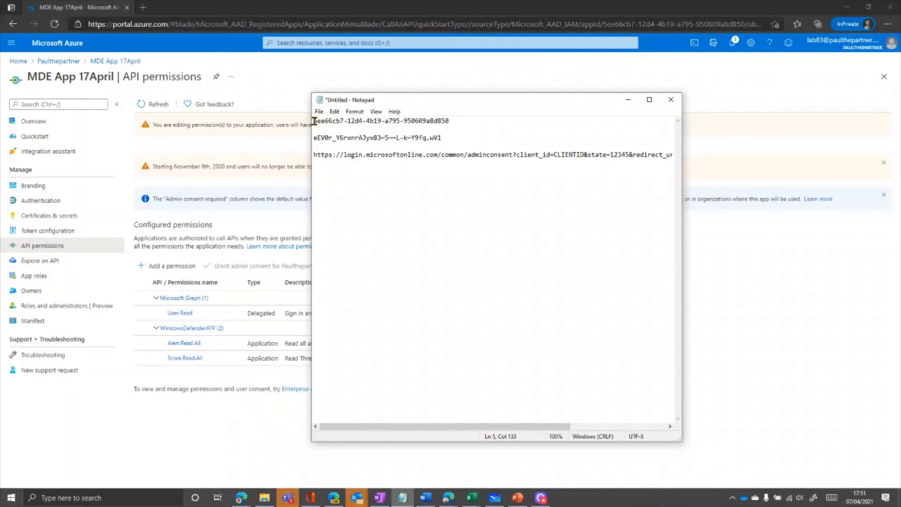
- Replace CLIENTID in the consent URL with the copied Application (client) ID
left_click_drag(314, 121, 449, 121)
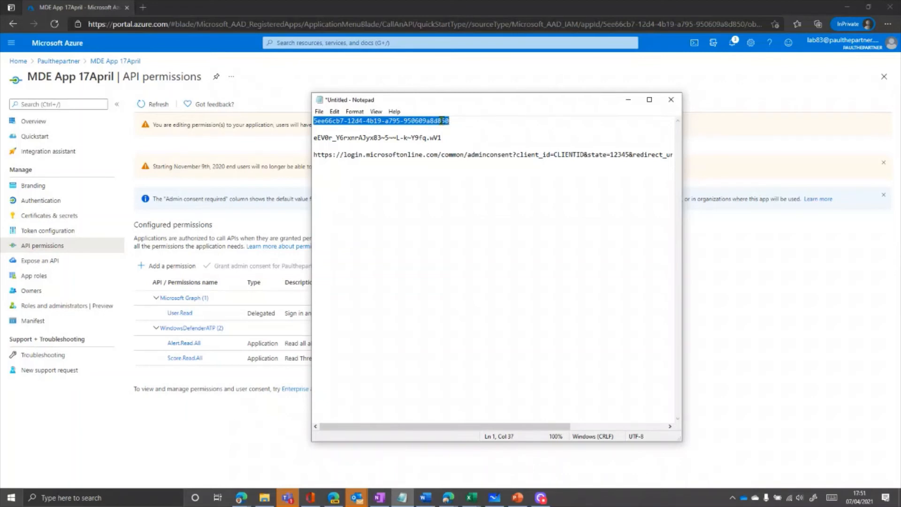
right_click(442, 121)
left_click(385, 151)
left_click_drag(554, 155, 586, 154)
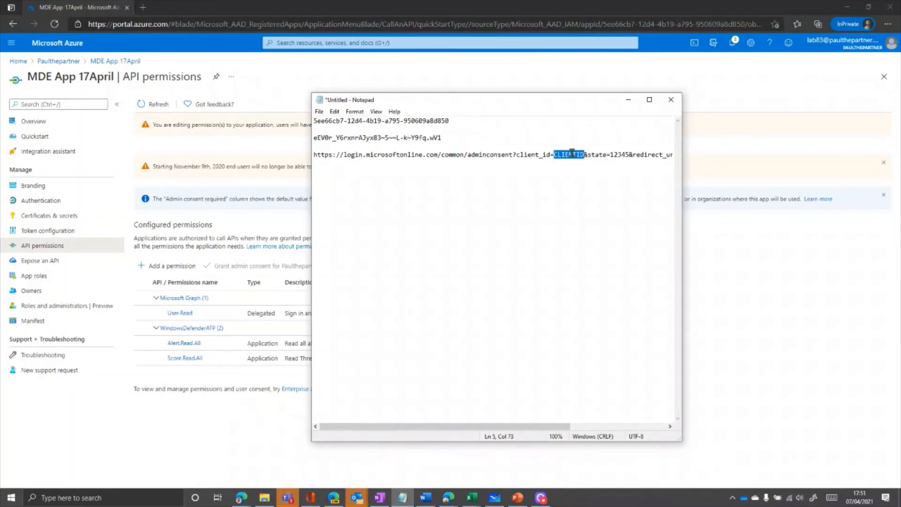
right_click(572, 155)
left_click(526, 193)
left_click(554, 186)
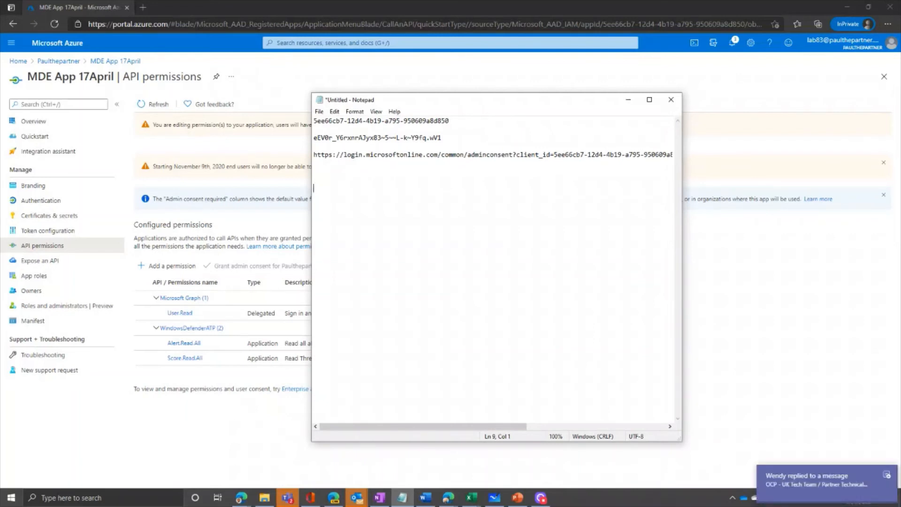
- Copy the completed admin consent URL from Notepad
left_click(888, 474)
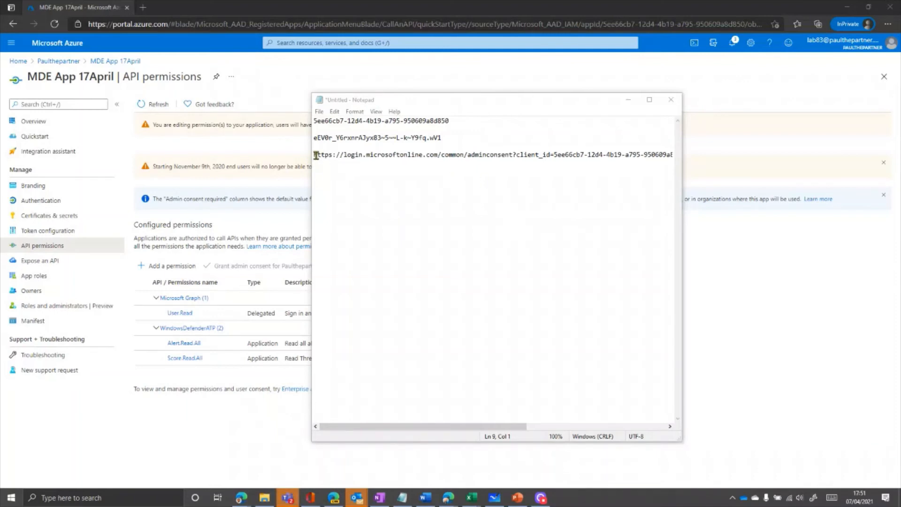
left_click_drag(314, 154, 734, 162)
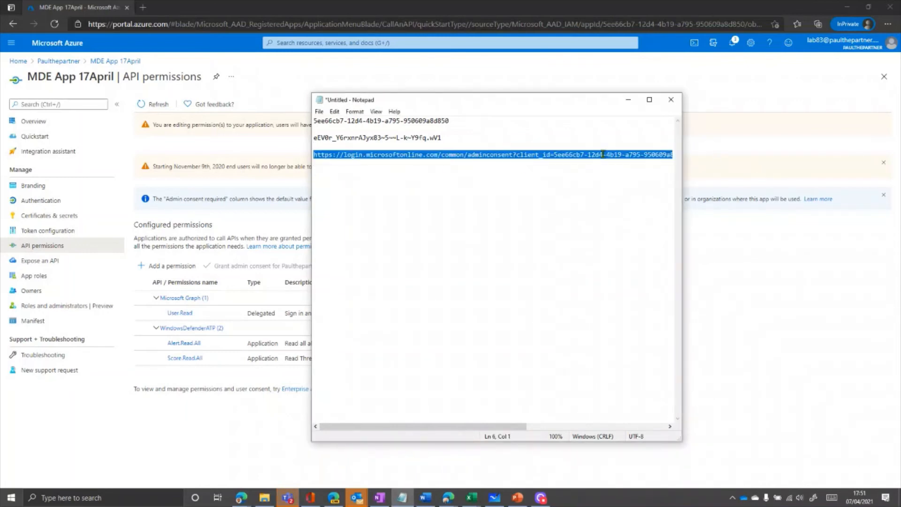
left_click_drag(505, 427, 645, 425)
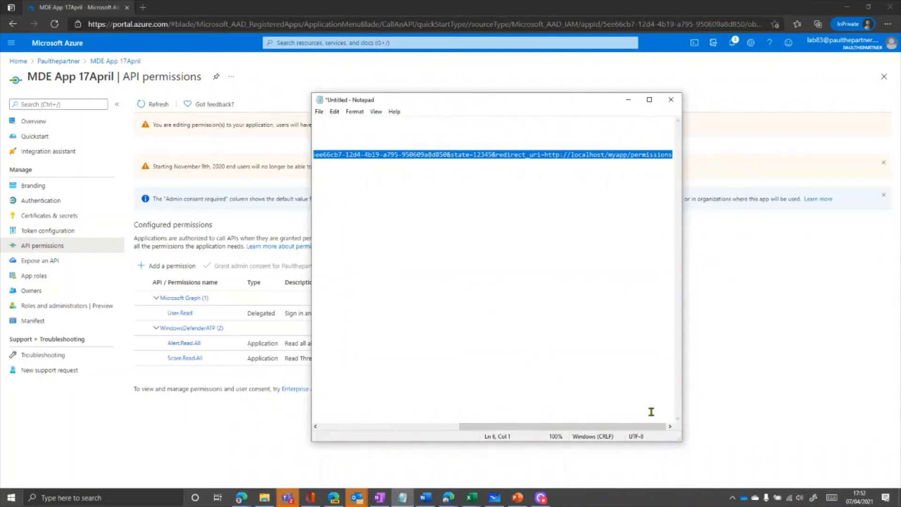
right_click(430, 156)
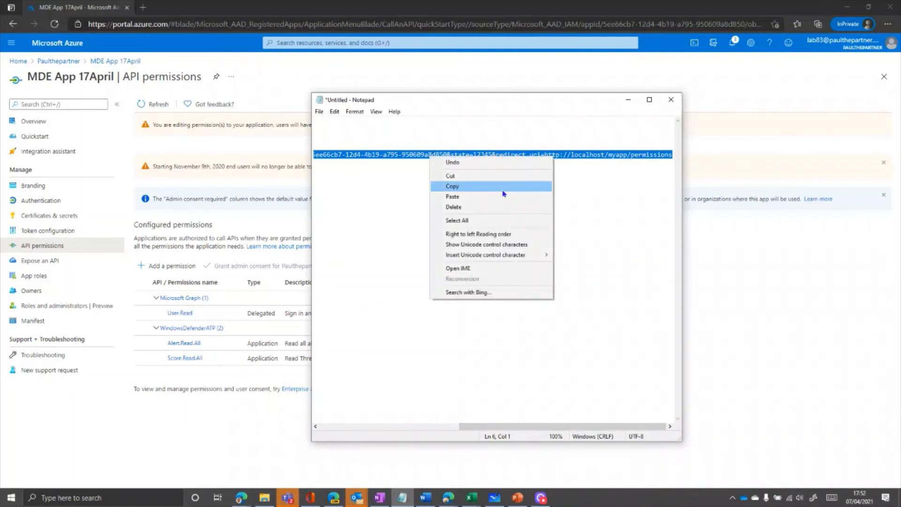
left_click(505, 191)
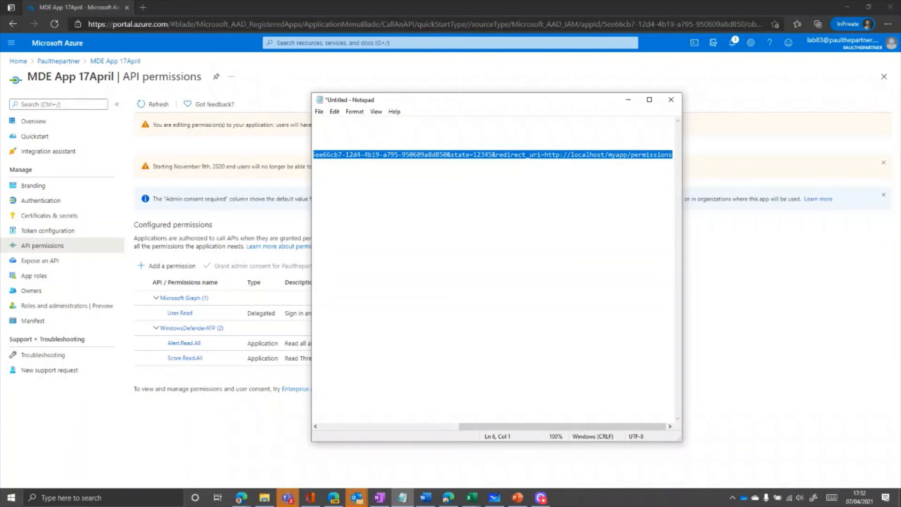
- Open the admin consent URL in a new InPrivate browser window
key("alt+Tab")
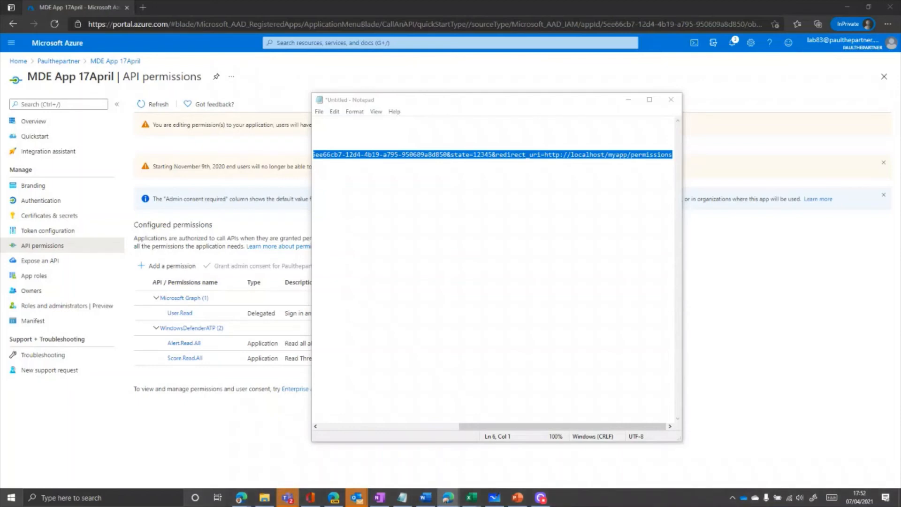
key("ctrl+shift+n")
double_click(406, 21)
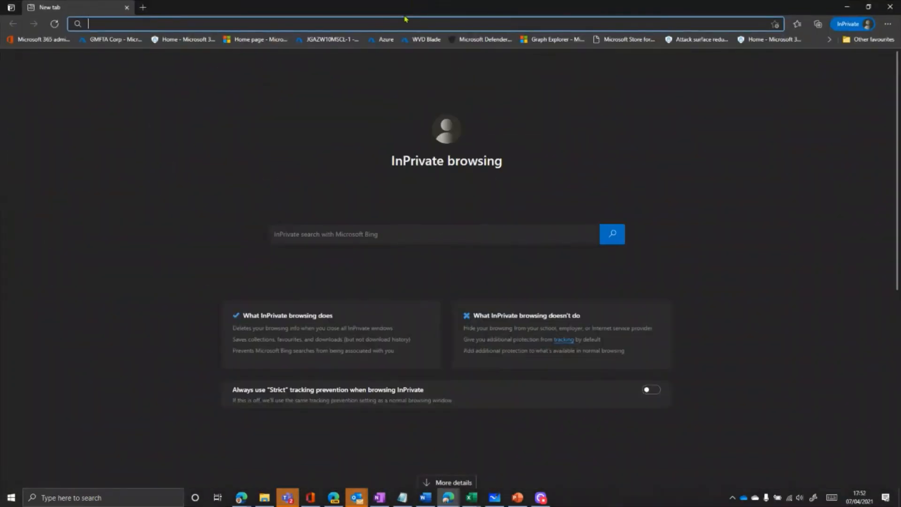
key("ctrl+v")
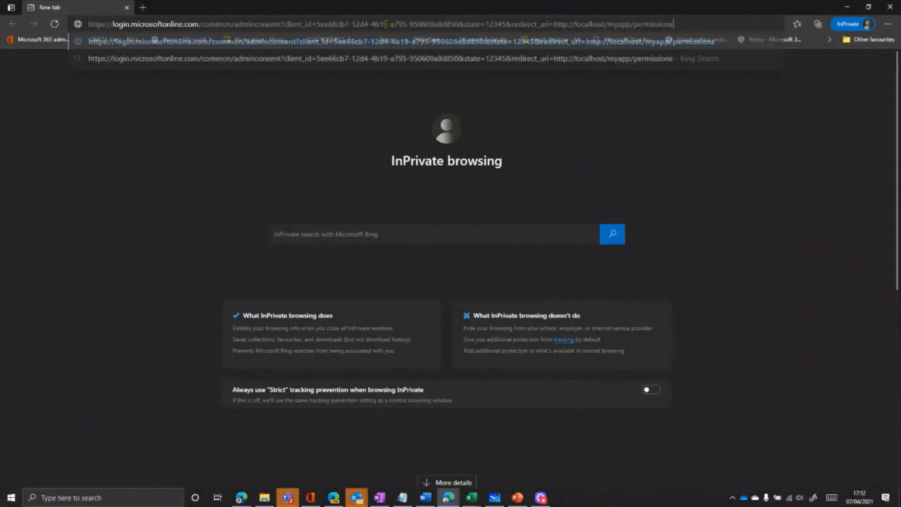
key("Return")
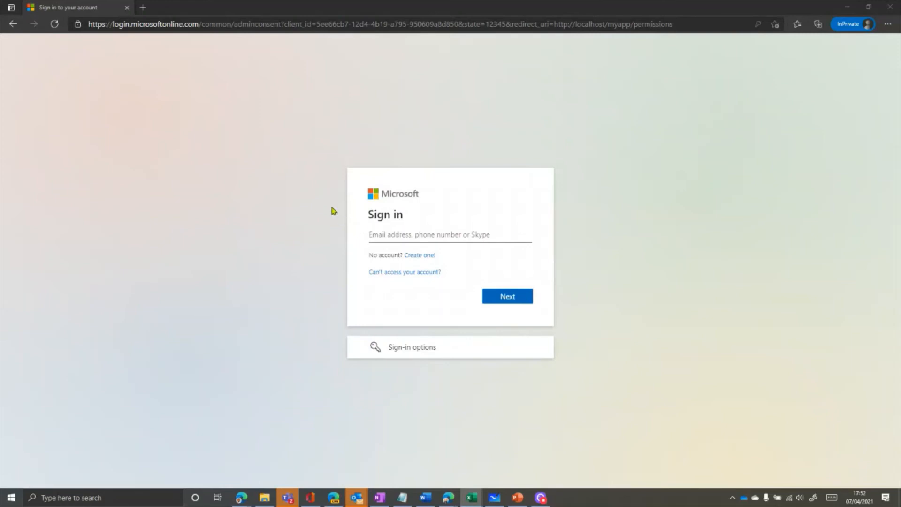
- Enter the tenant admin account's e-mail address on the sign-in page and continue
left_click(390, 236)
key("ctrl+v")
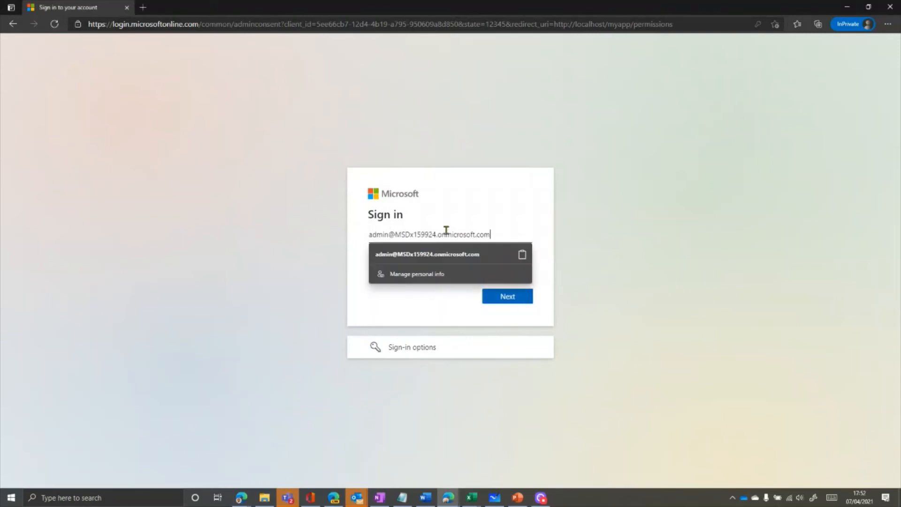
left_click(515, 297)
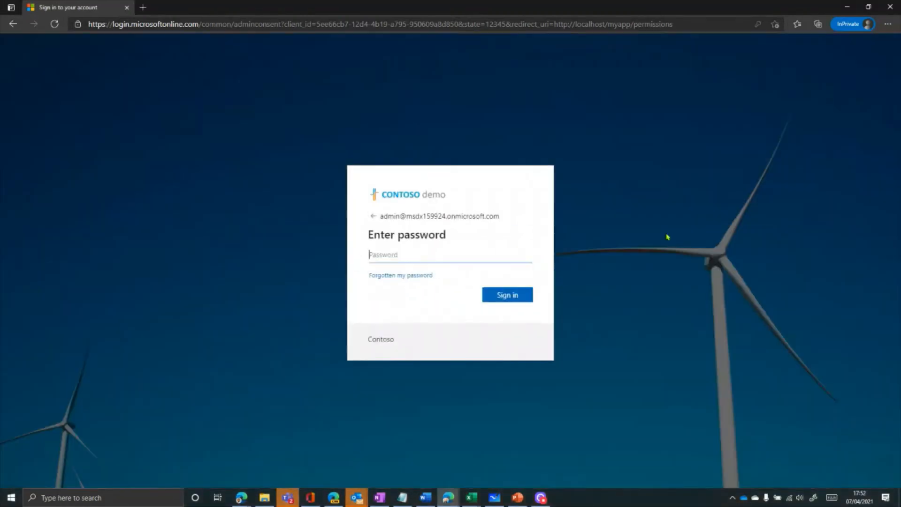
- Enter the admin account password and sign in
key("alt+Tab")
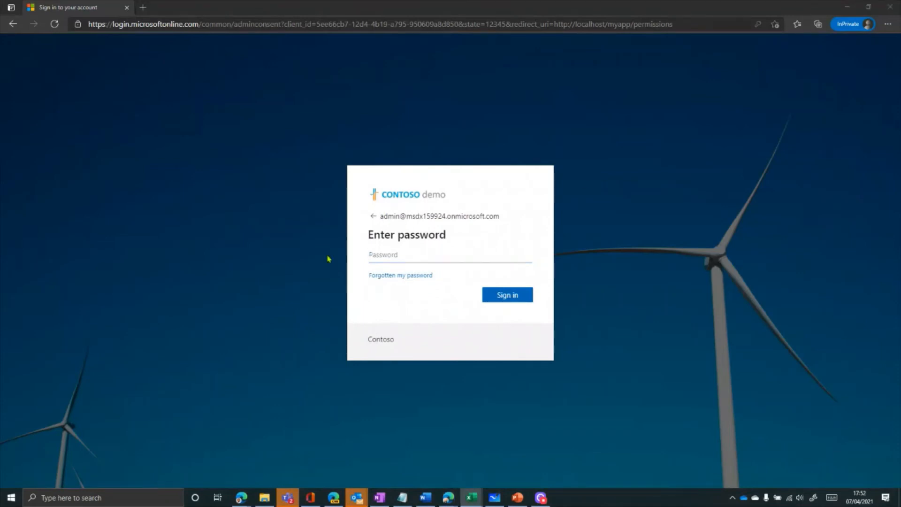
left_click(399, 255)
key("ctrl+v")
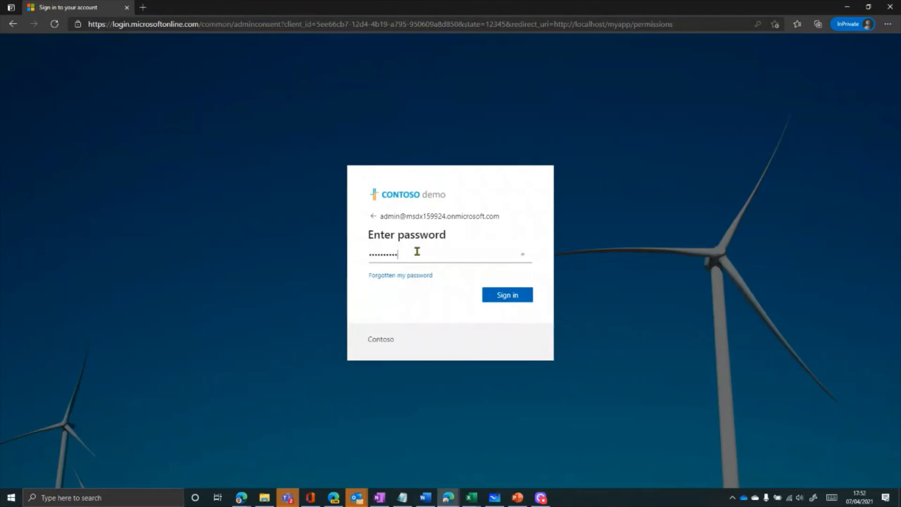
left_click(520, 298)
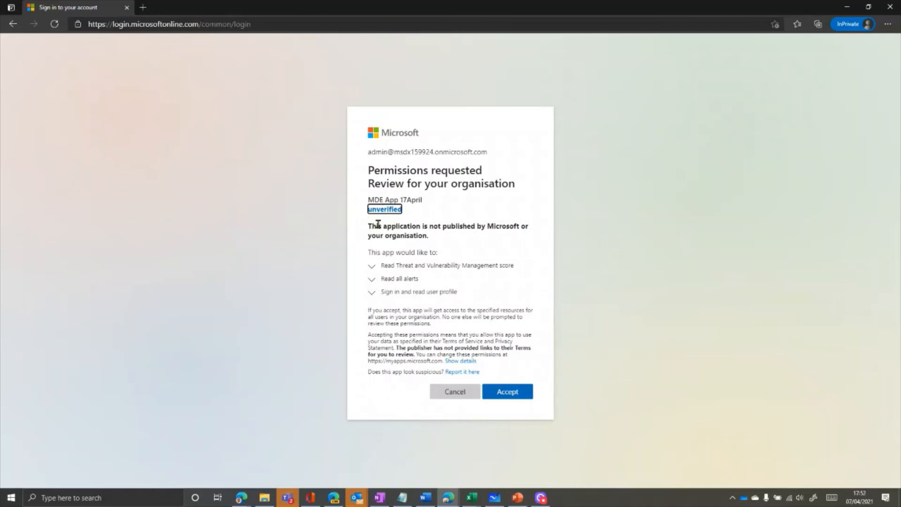
- Expand each requested permission to review it, then accept the consent for the organisation
left_click(372, 271)
left_click(375, 297)
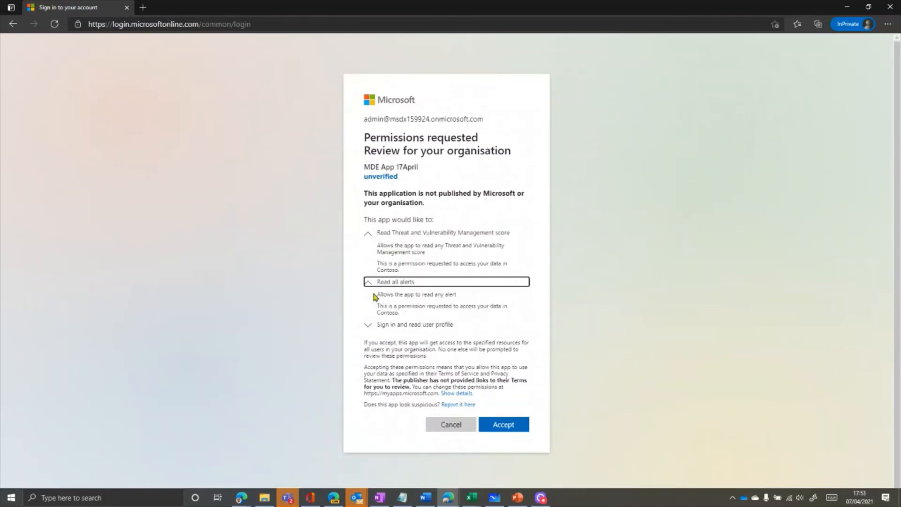
left_click(369, 327)
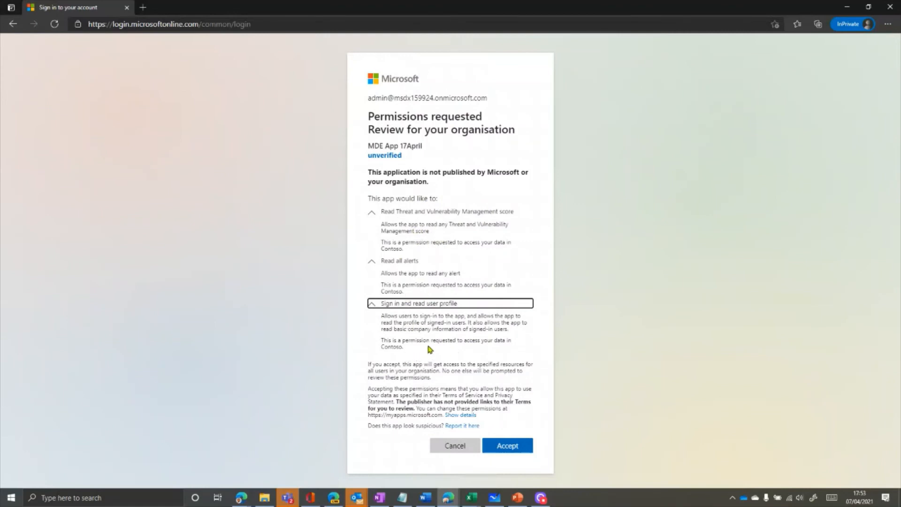
left_click(517, 448)
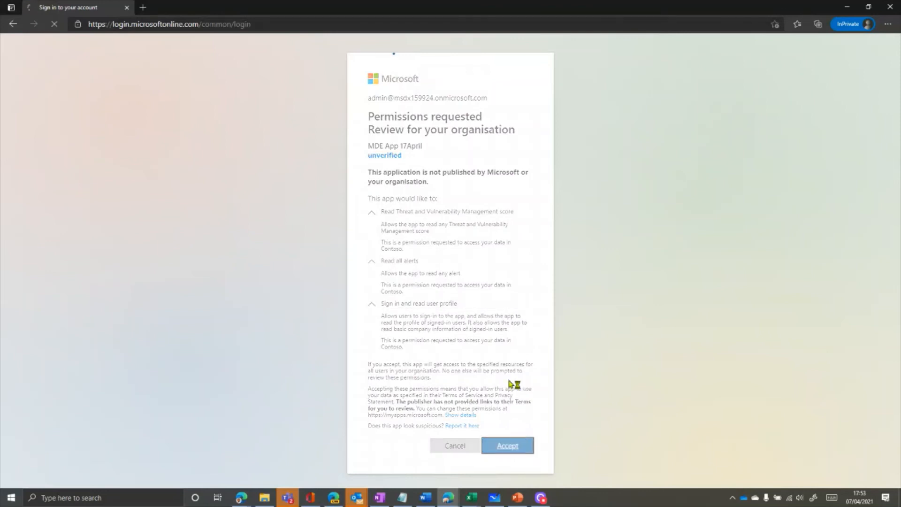
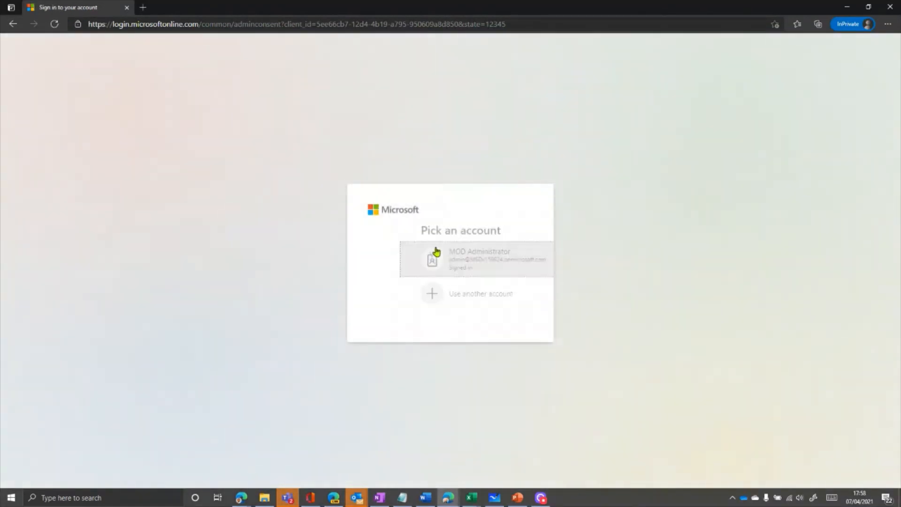
- Choose to use another account and enter the tenant admin account's e-mail address, then continue
left_click(440, 302)
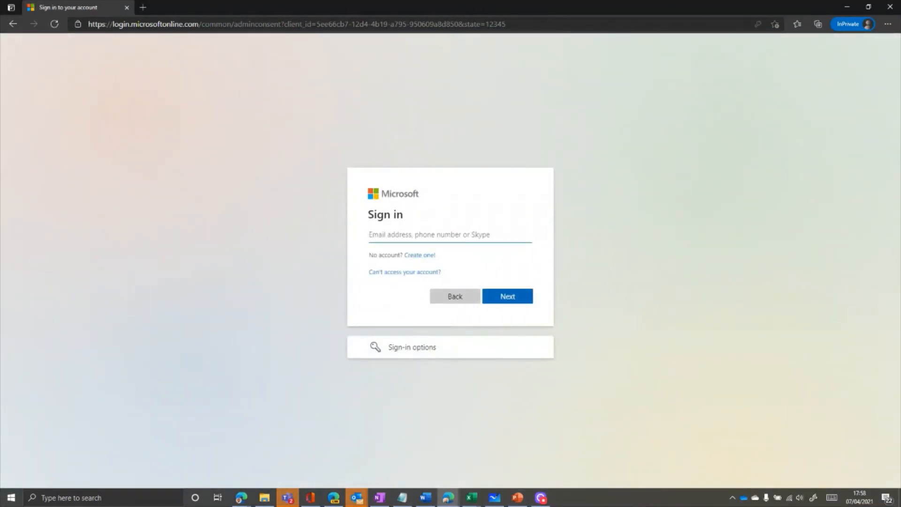
key("alt+Tab")
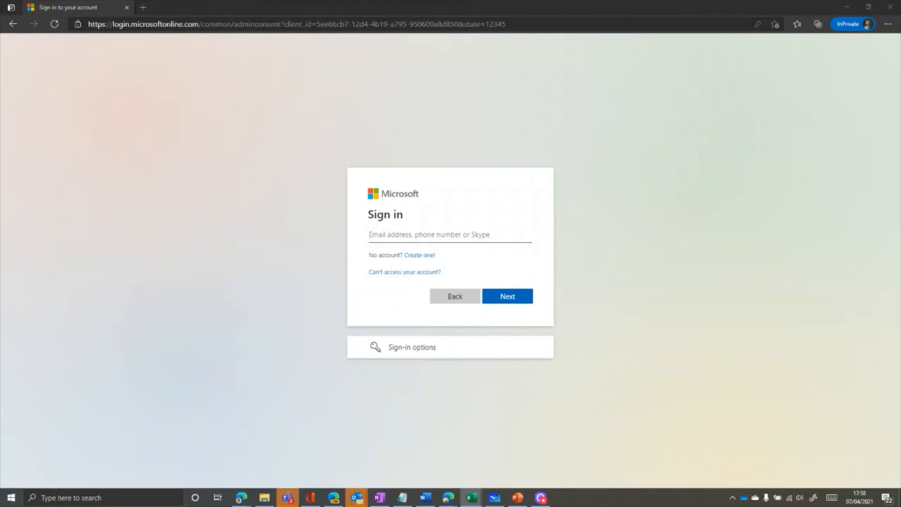
left_click(486, 234)
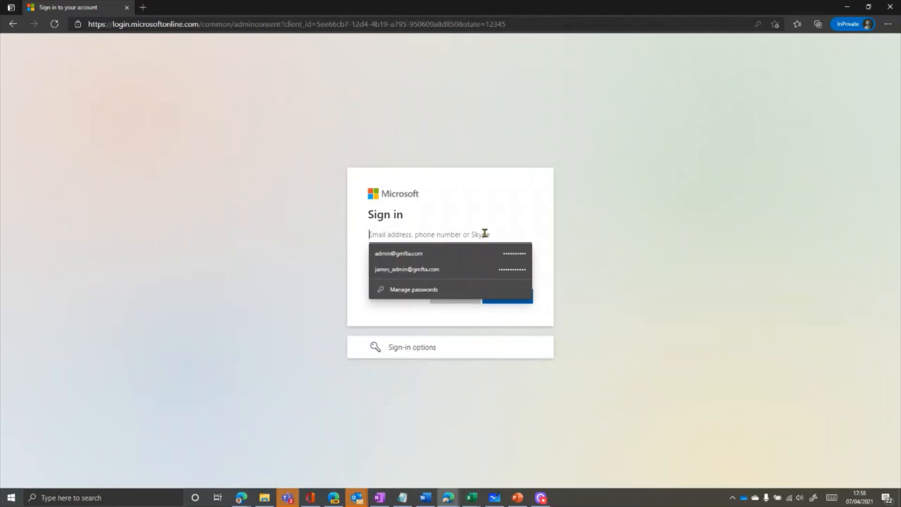
key("ctrl+v")
left_click(525, 303)
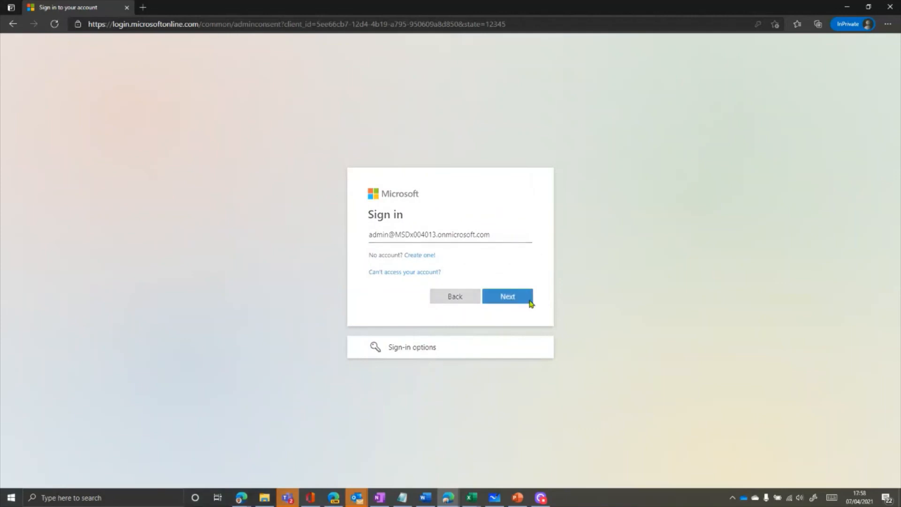
- Enter the admin account password, sign in, and accept the requested permissions for the organisation
key("alt+Tab")
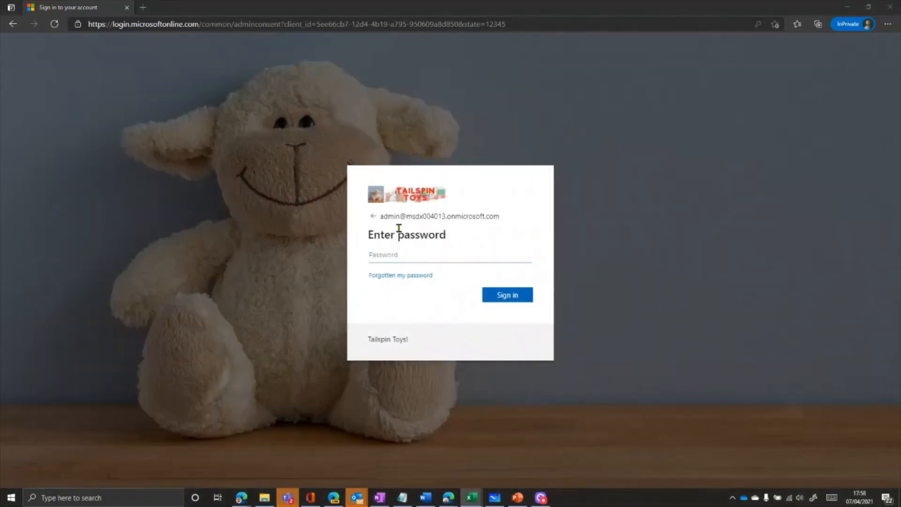
left_click(387, 255)
left_click(404, 273)
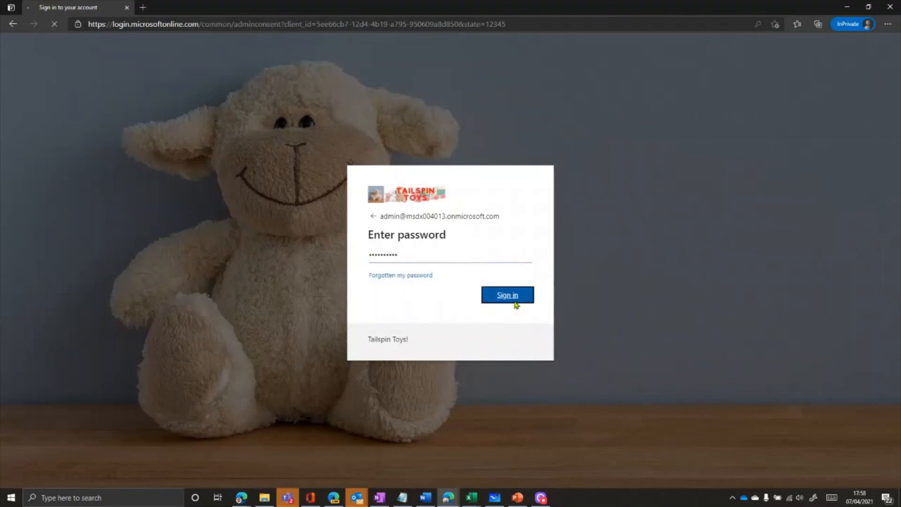
left_click(513, 301)
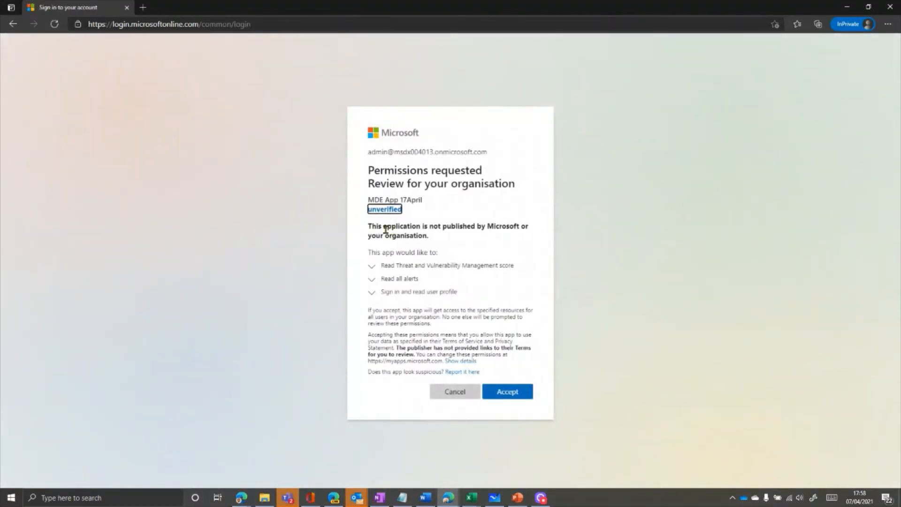
left_click(513, 393)
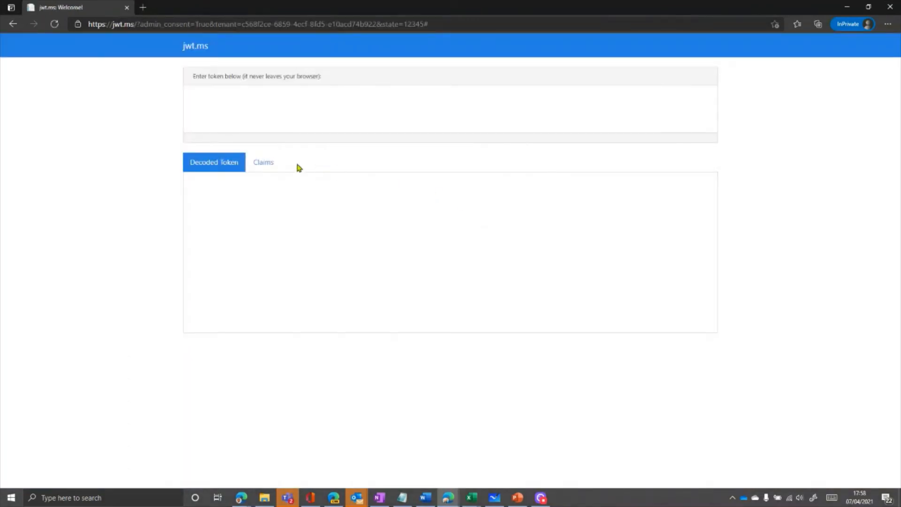
- Copy the admin consent URL from Notepad and open it again in the InPrivate browser tab
left_click(205, 24)
left_click(403, 498)
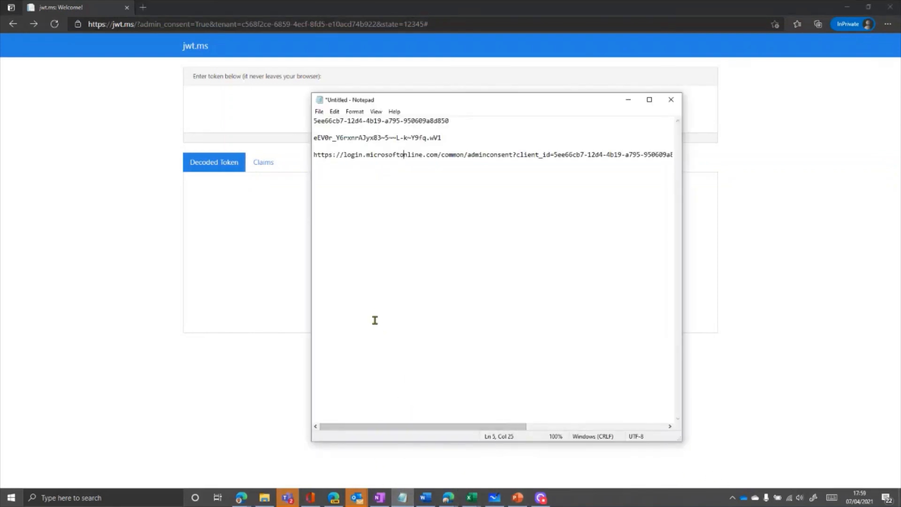
left_click_drag(314, 155, 493, 152)
key("ctrl+c")
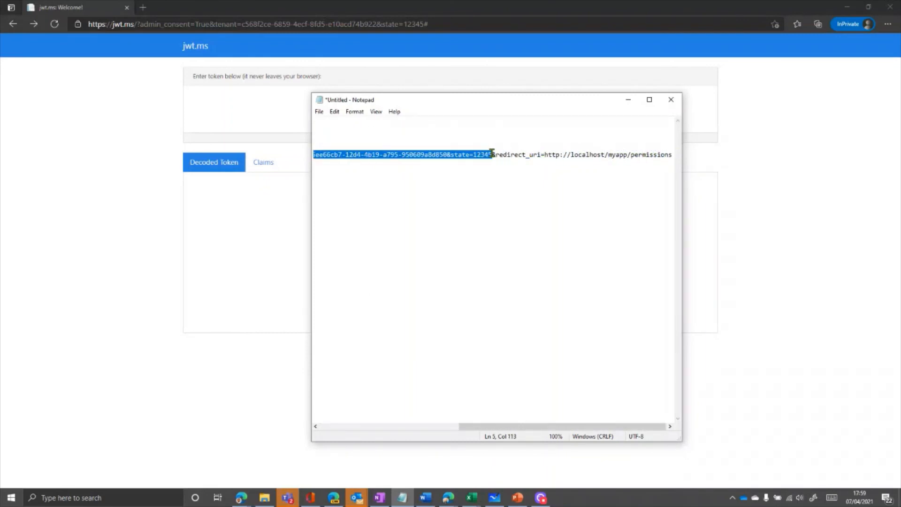
left_click(378, 24)
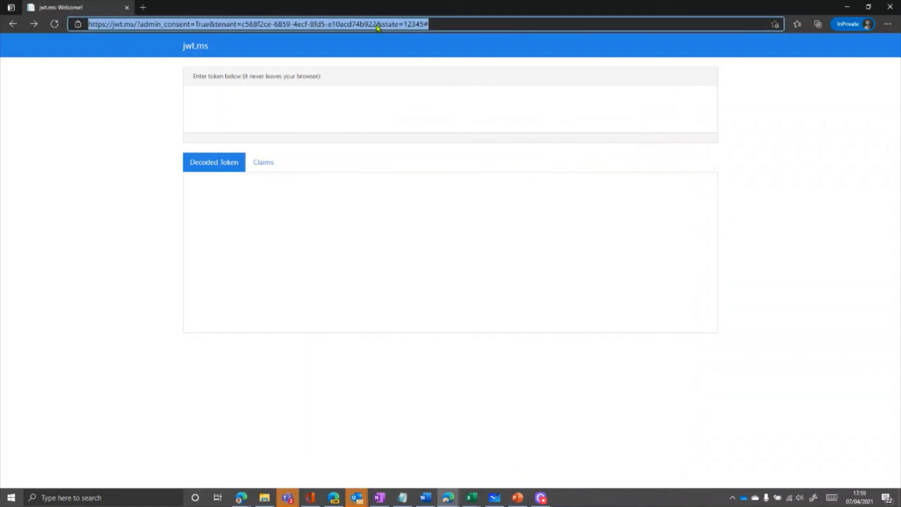
key("ctrl+v")
key("Return")
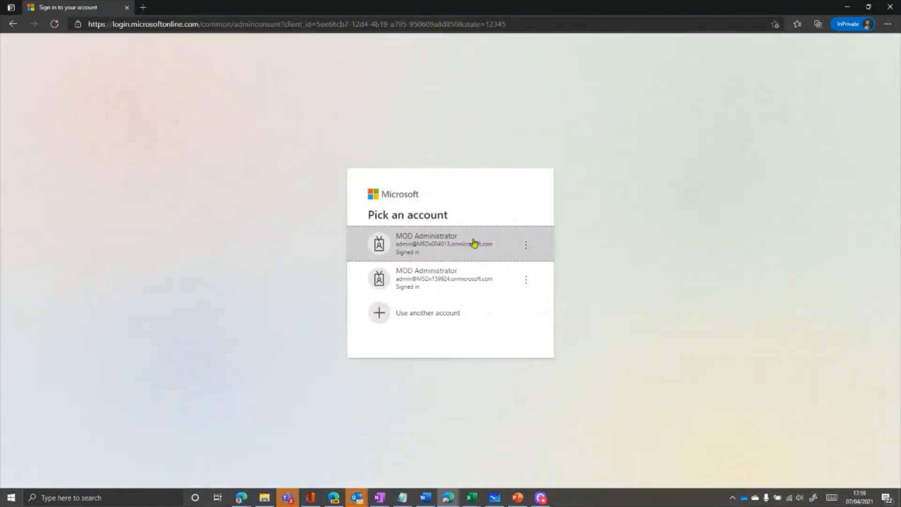
- Choose to use another account and paste the second tenant's admin e-mail address, then continue
left_click(404, 315)
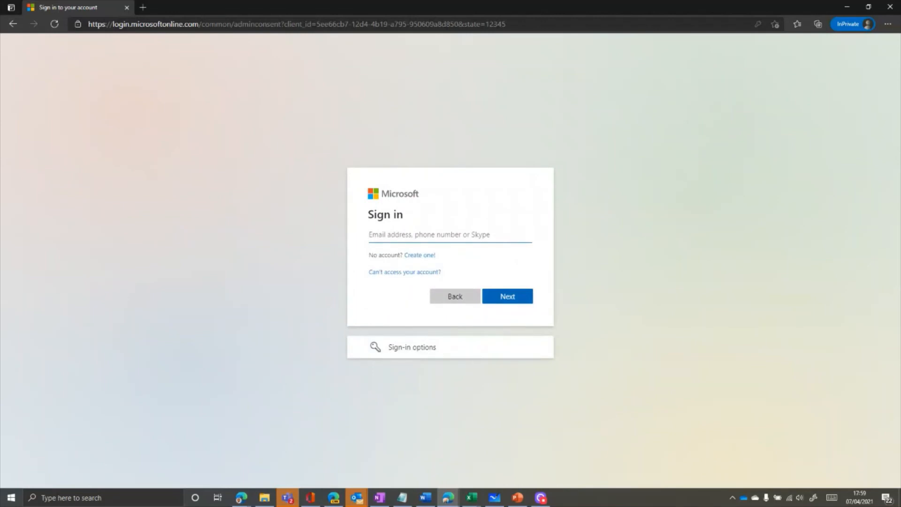
key("alt+Tab")
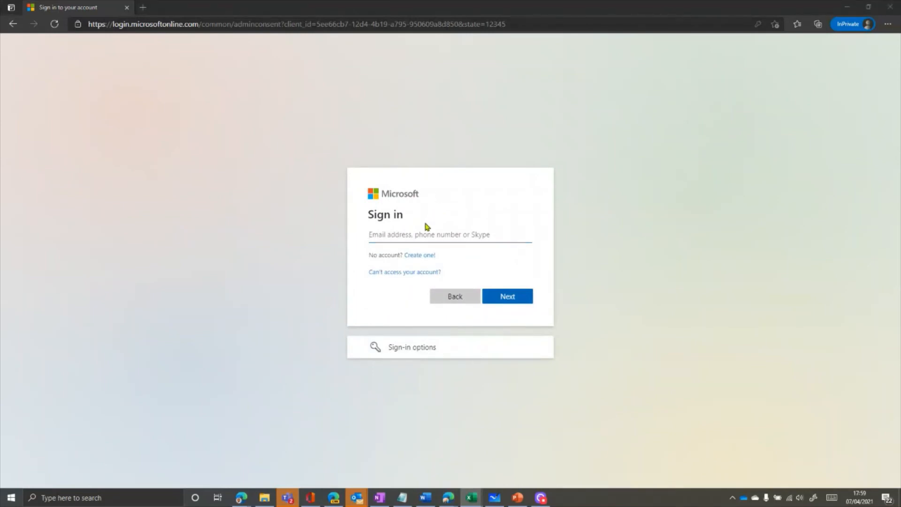
left_click(418, 233)
key("ctrl+v")
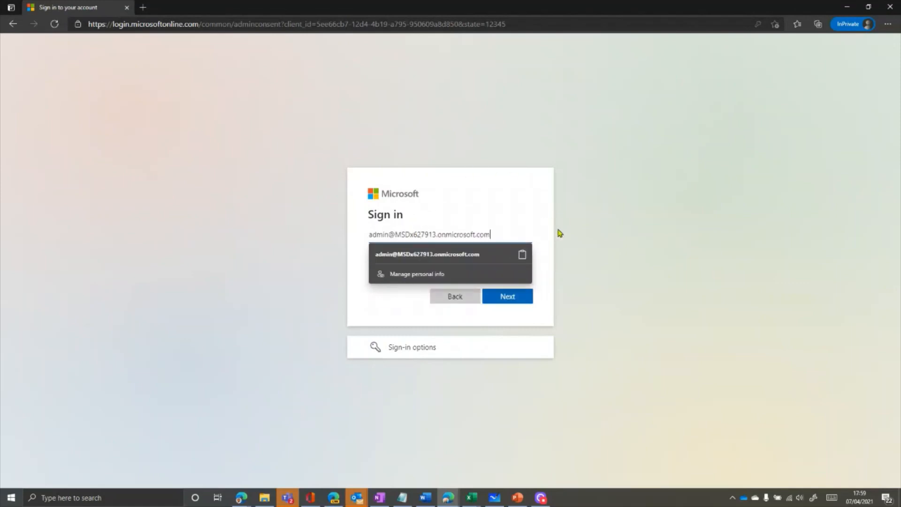
left_click(529, 297)
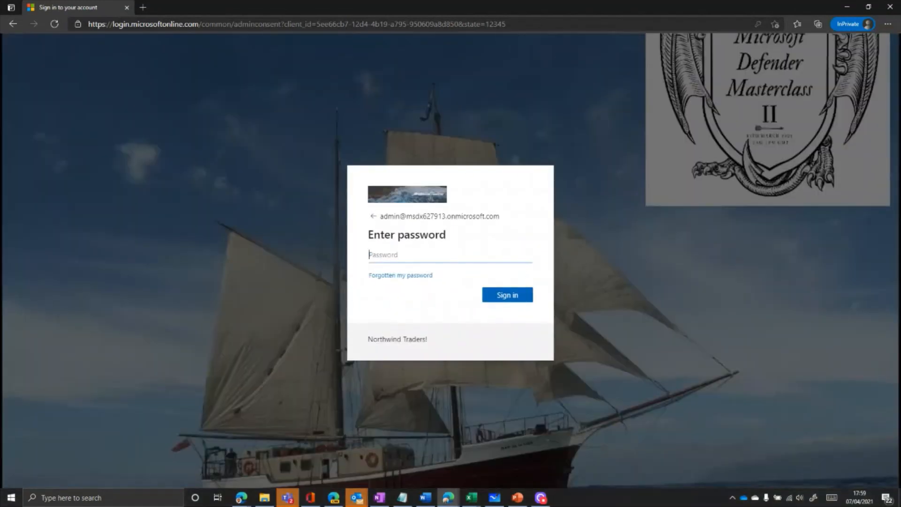
- Paste the second tenant's admin password, sign in, and accept the requested permissions for the organisation
key("alt+Tab")
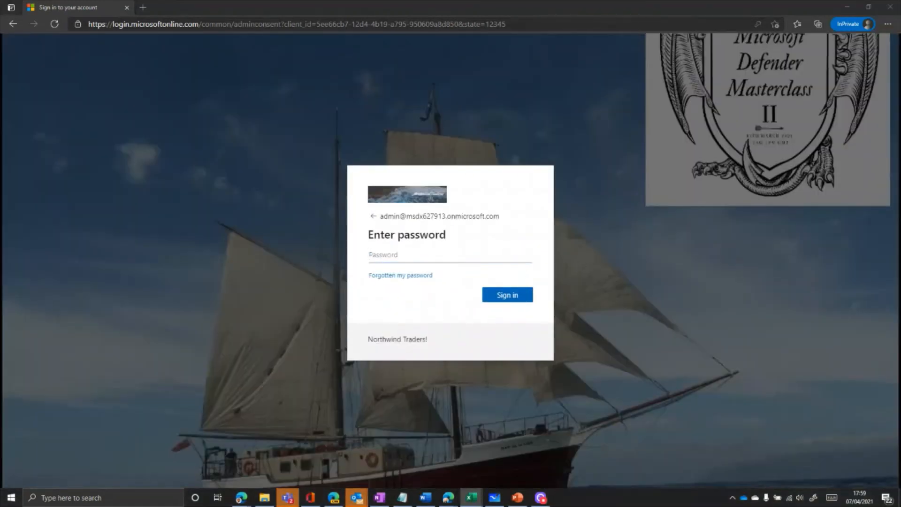
left_click(441, 254)
key("ctrl+v")
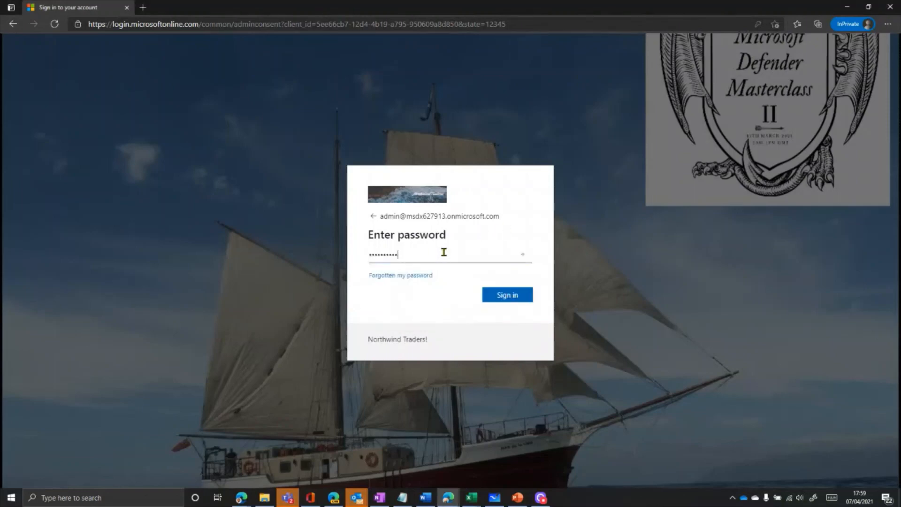
left_click(520, 303)
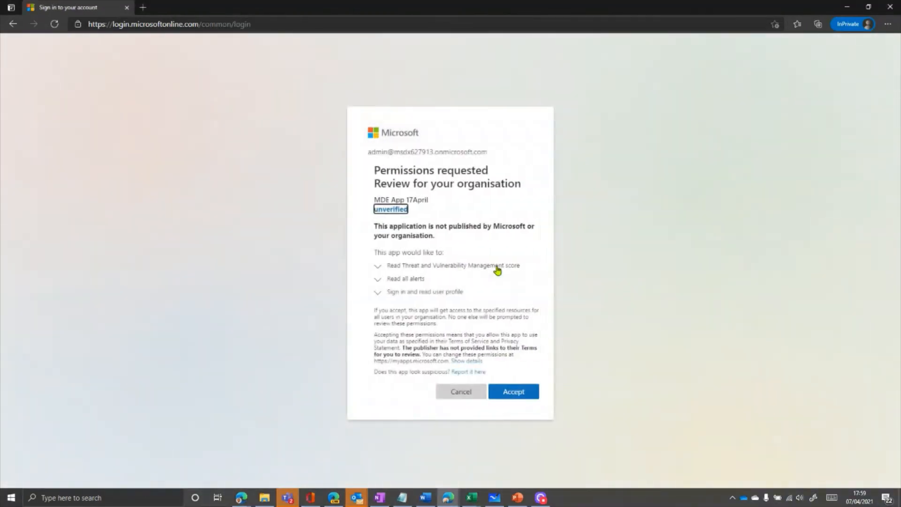
left_click(503, 391)
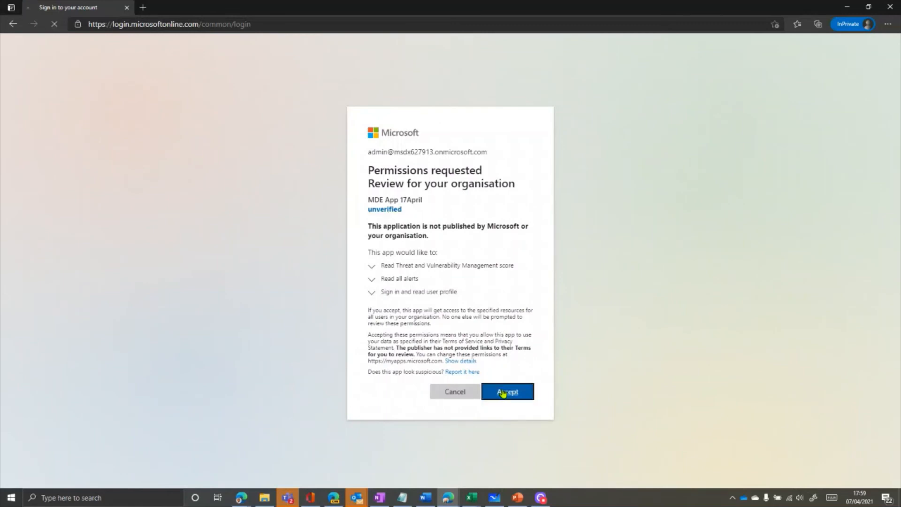
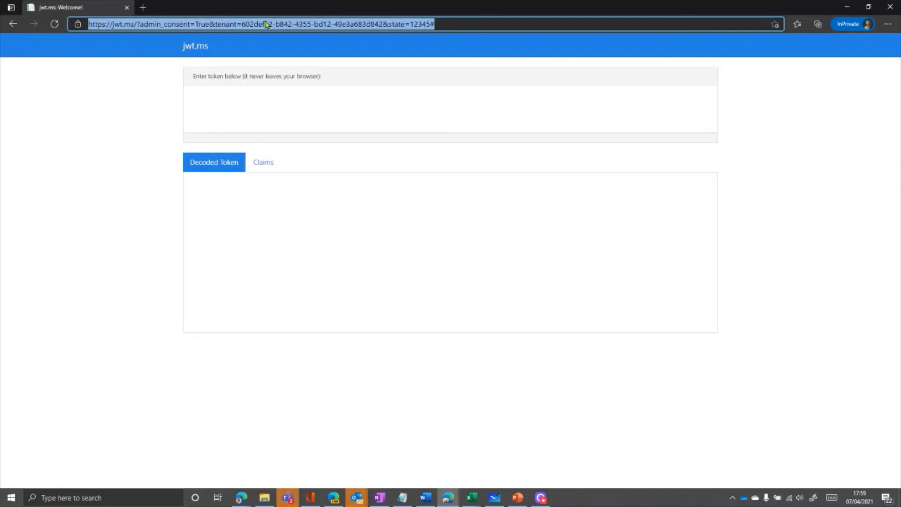
- Open the Azure portal and sign in with the first tenant's administrator account
type("portal.azure.com/#home")
key("Return")
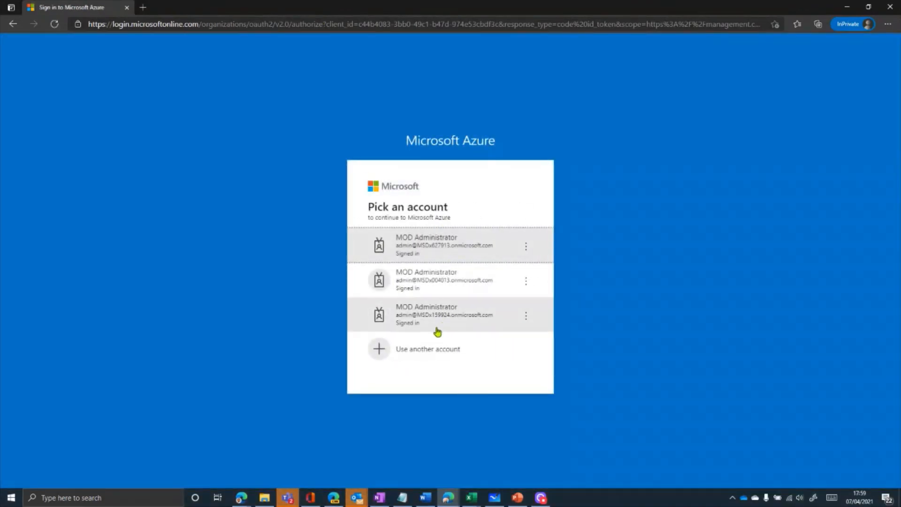
left_click(454, 238)
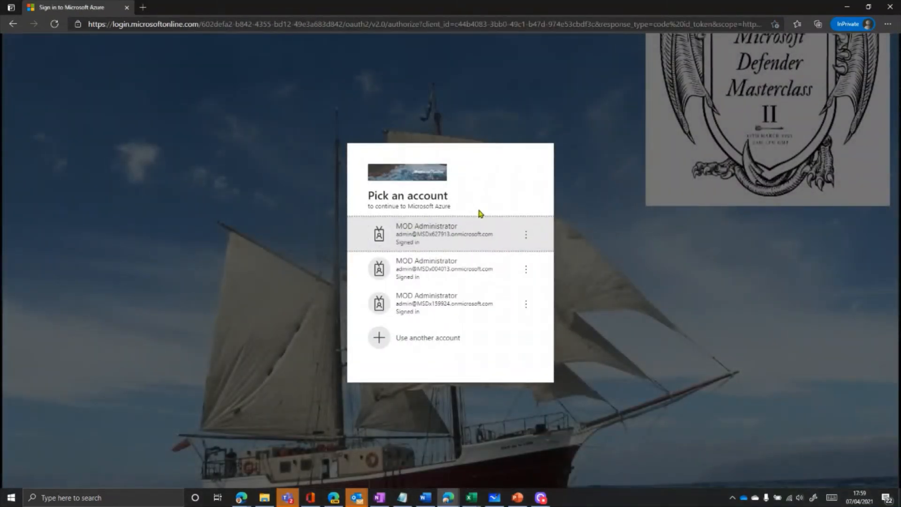
left_click(475, 229)
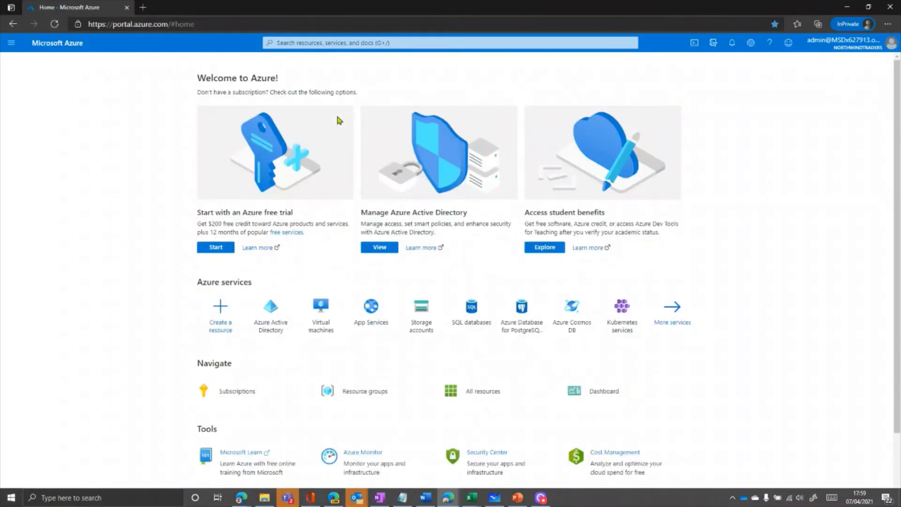
- In Azure Active Directory, open the MDE App 17April enterprise application and review its granted permissions
left_click(271, 307)
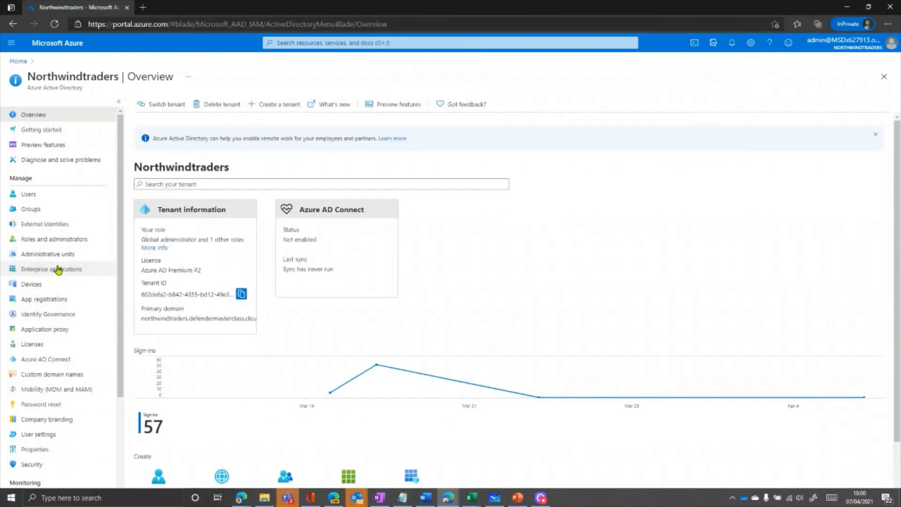
left_click(59, 269)
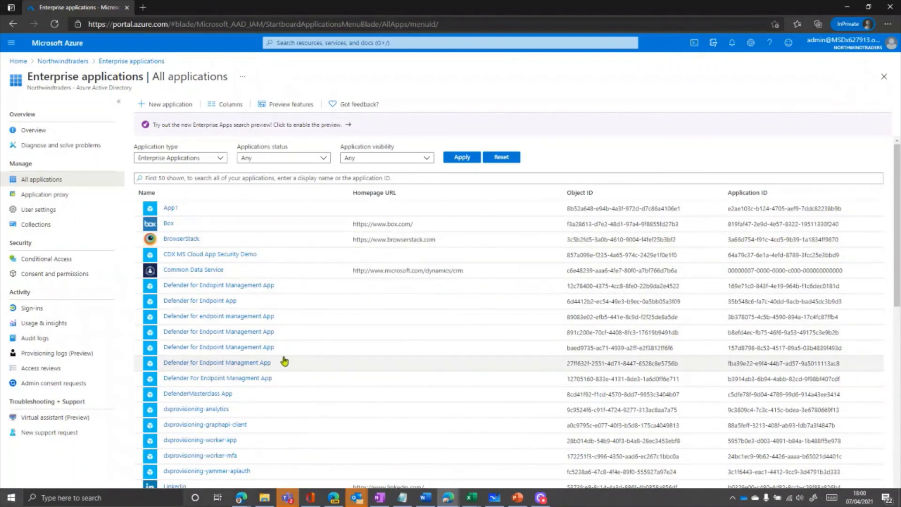
scroll(283, 360, "down", 3)
scroll(253, 360, "down", 4)
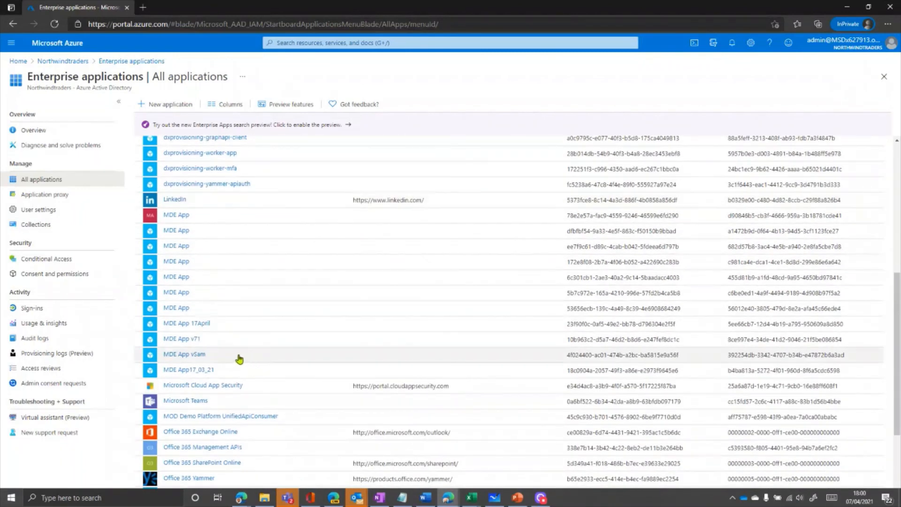
left_click(201, 324)
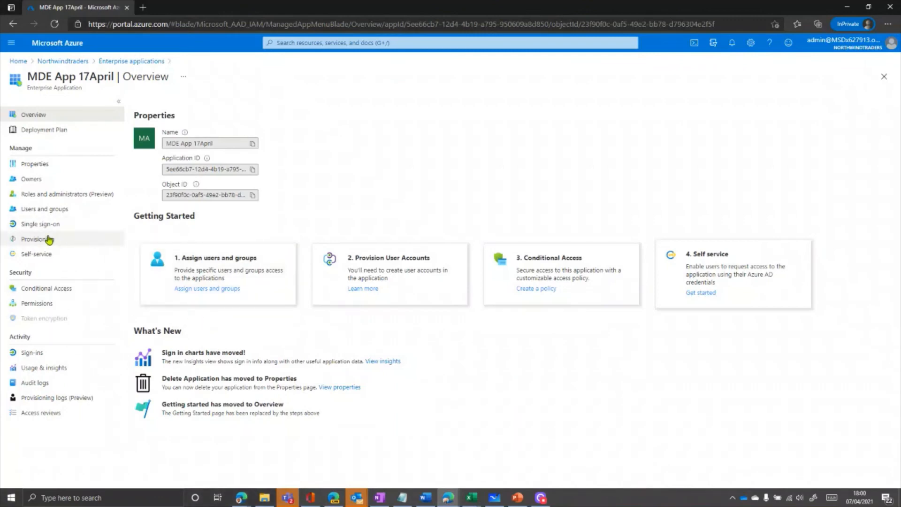
left_click(34, 304)
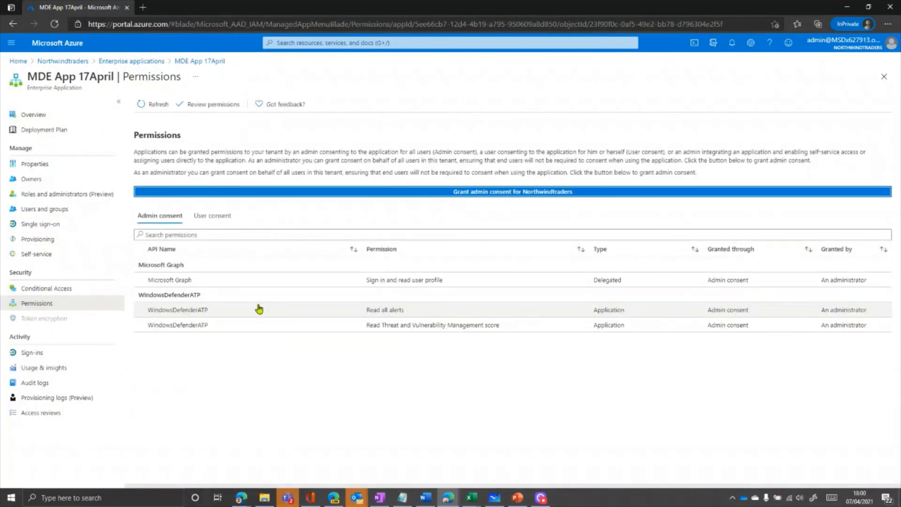